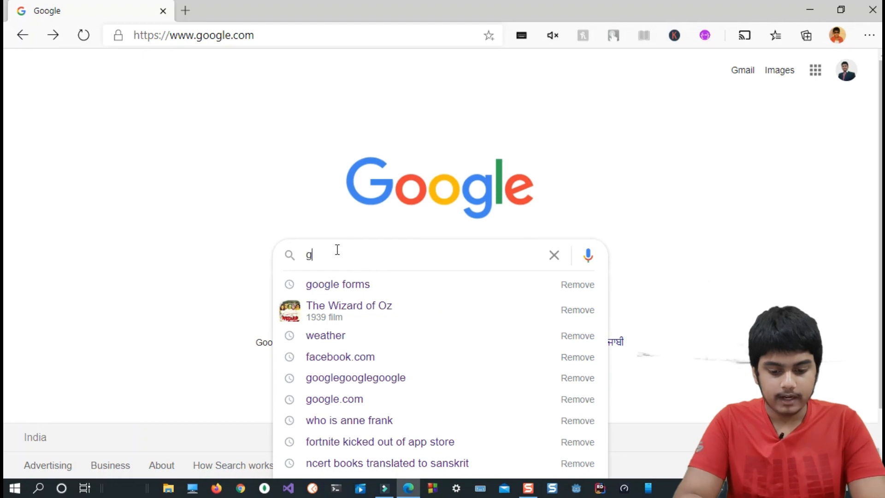
# Search Google for "google forms", open the Google Forms site and go to the personal version.
pyautogui.press('Down')
pyautogui.press('Return')
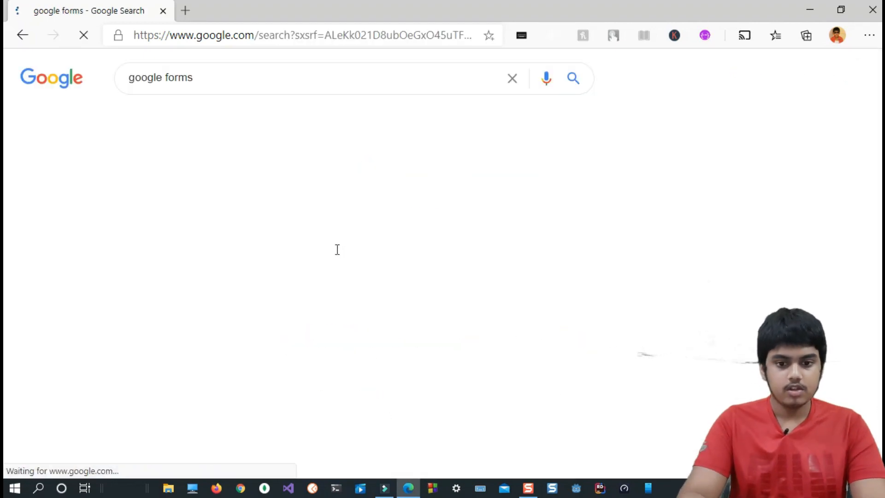
pyautogui.click(192, 186)
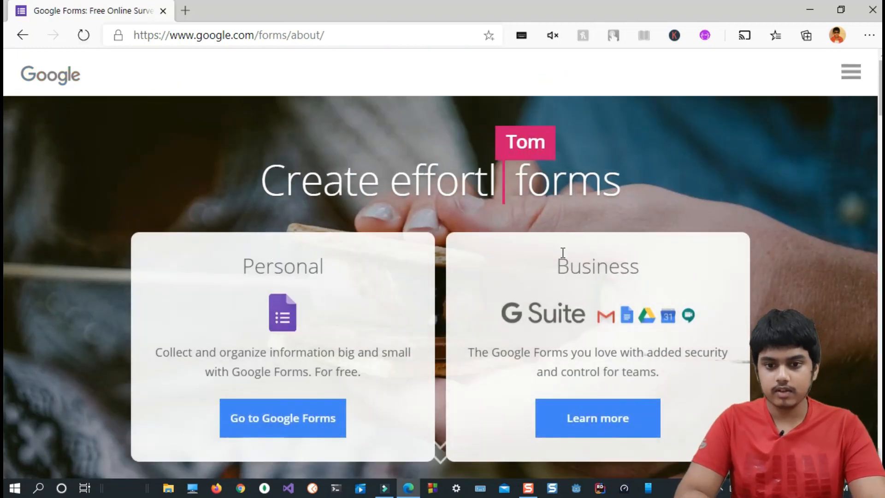
pyautogui.click(265, 413)
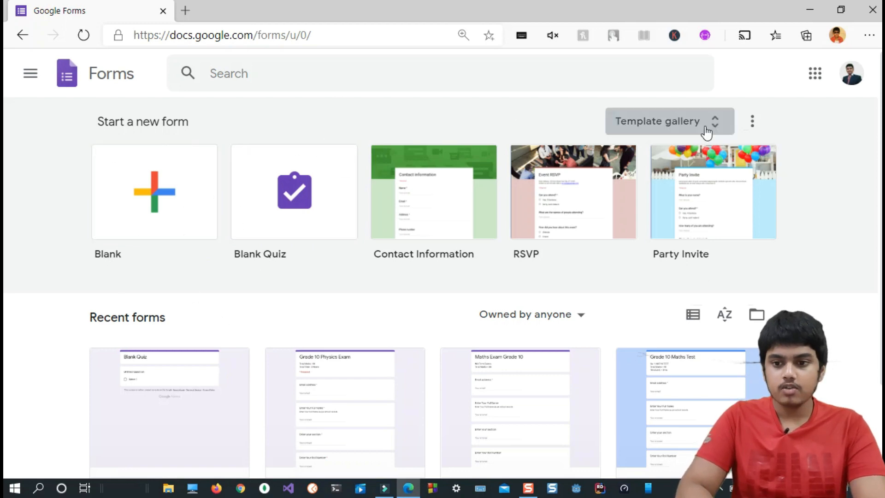
# Create a form from the Blank Quiz template in the Education section of the template gallery.
pyautogui.click(685, 130)
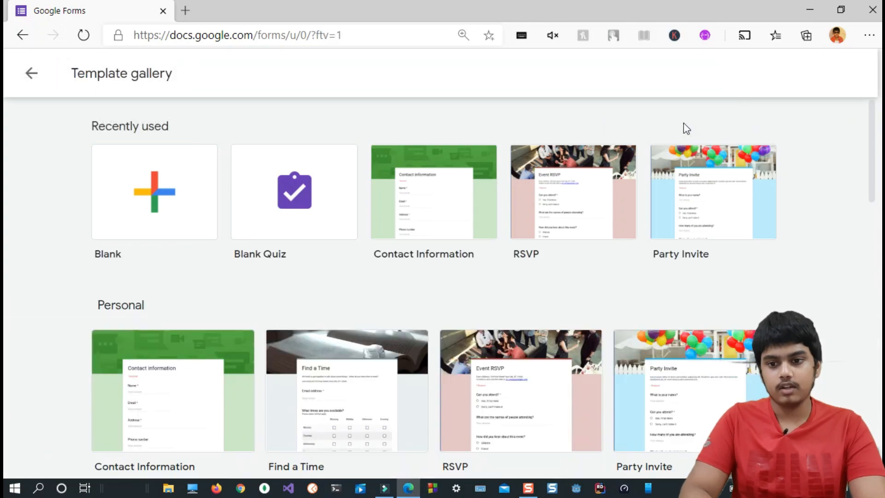
pyautogui.scroll(-15, 483, 295)
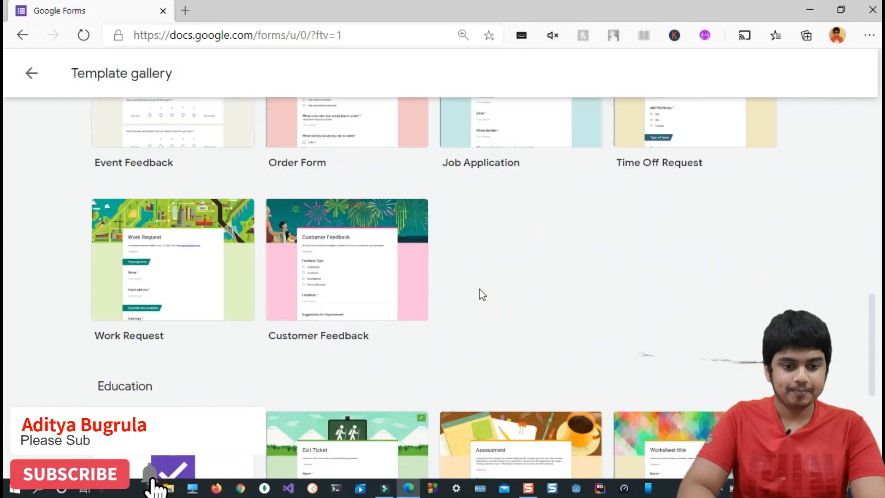
pyautogui.scroll(-5, 143, 362)
pyautogui.scroll(2, 134, 208)
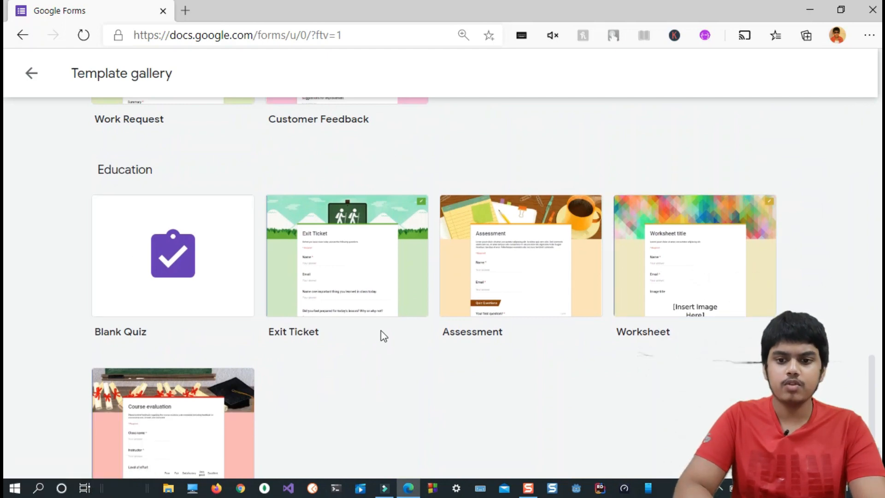
pyautogui.click(192, 301)
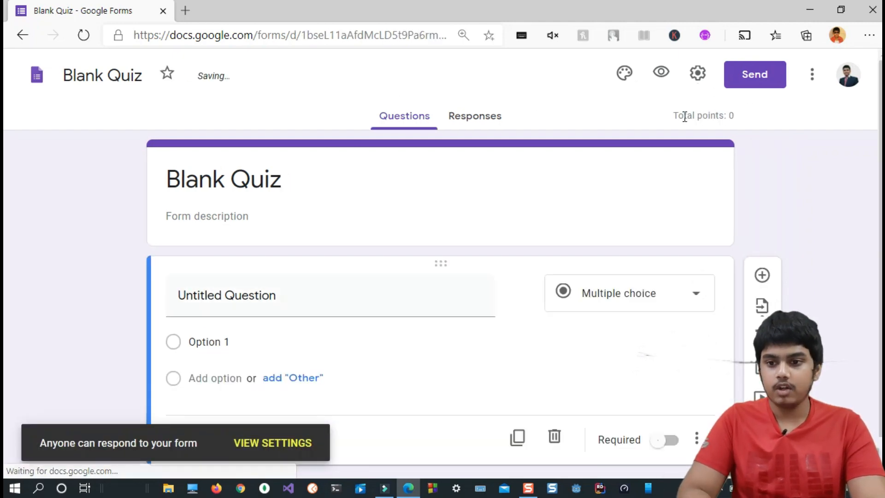
# In the quiz's general settings, enable collecting email addresses and limit respondents to 1 response.
pyautogui.moveTo(674, 115); pyautogui.dragTo(732, 115)
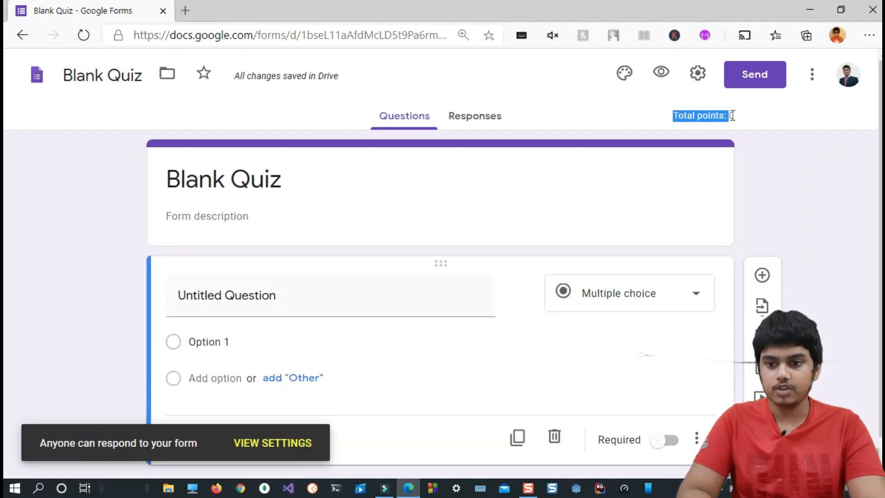
pyautogui.click(698, 73)
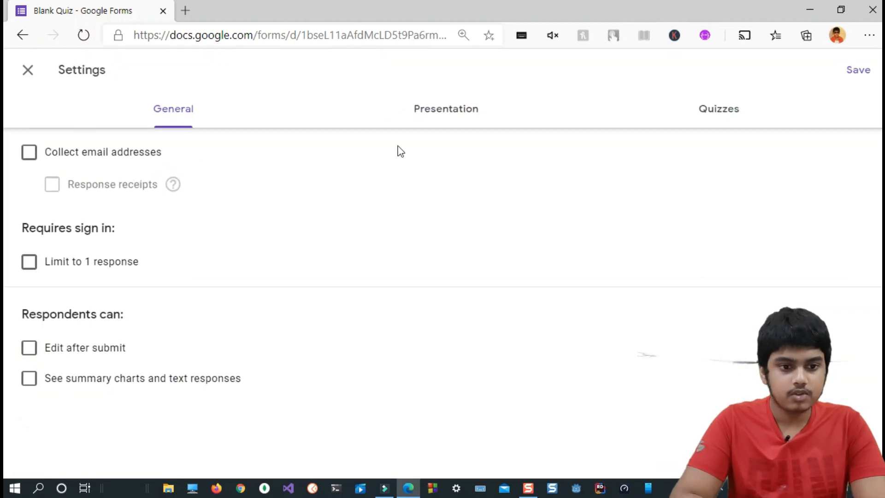
pyautogui.click(30, 154)
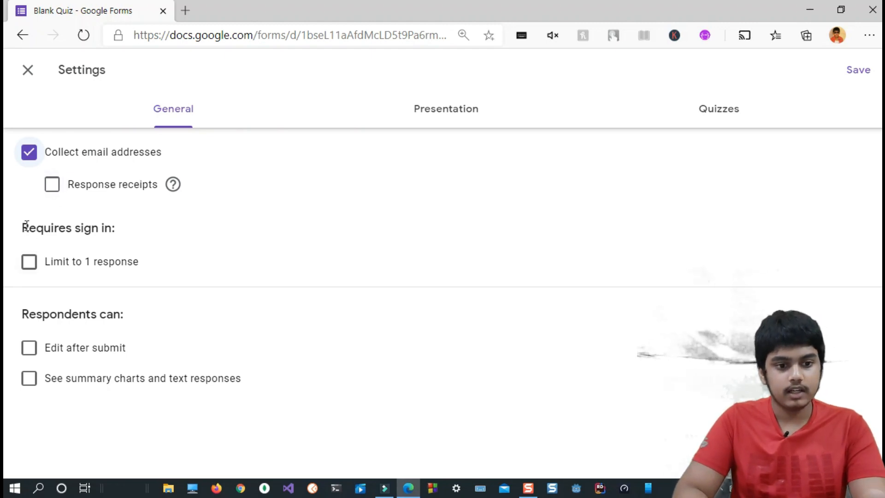
pyautogui.click(29, 262)
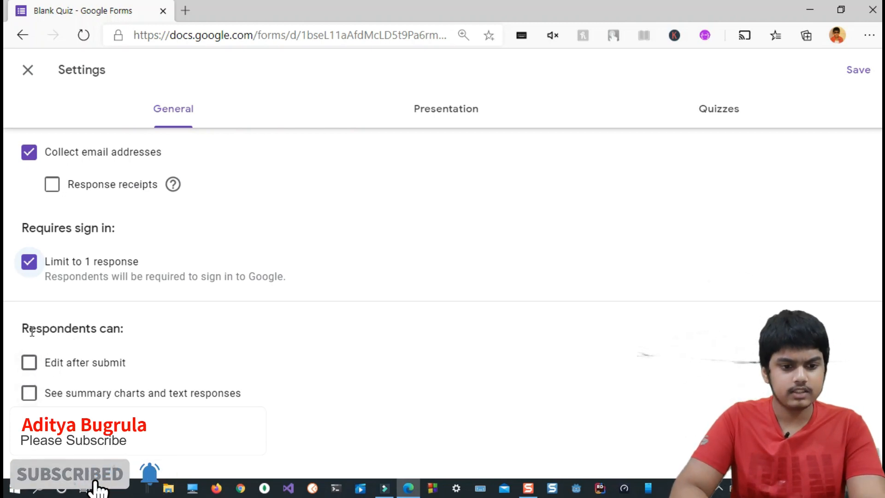
pyautogui.moveTo(25, 328); pyautogui.dragTo(193, 340)
pyautogui.click(194, 339)
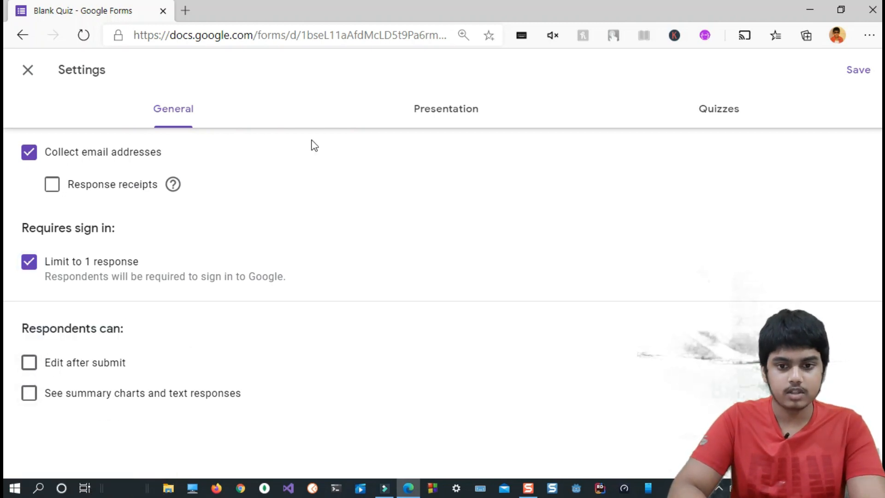
# Enable the progress bar, set grades to be released later after manual review, and save the quiz settings.
pyautogui.click(428, 106)
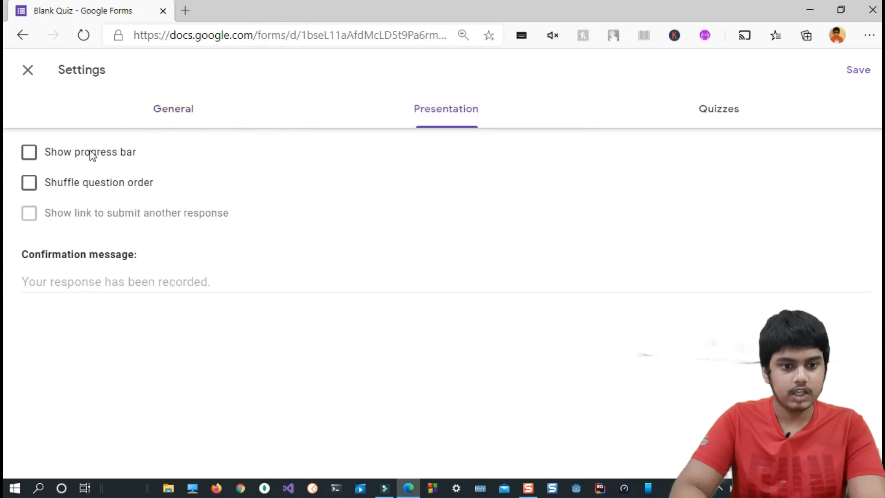
pyautogui.click(31, 154)
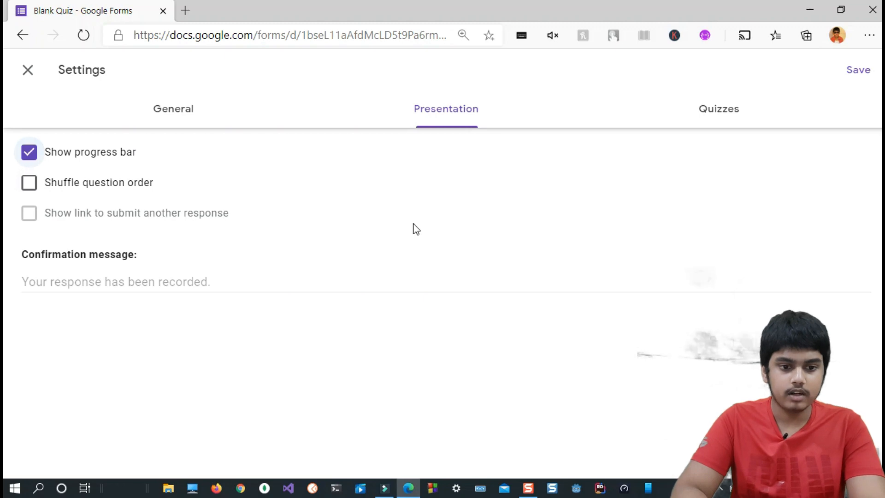
pyautogui.click(719, 108)
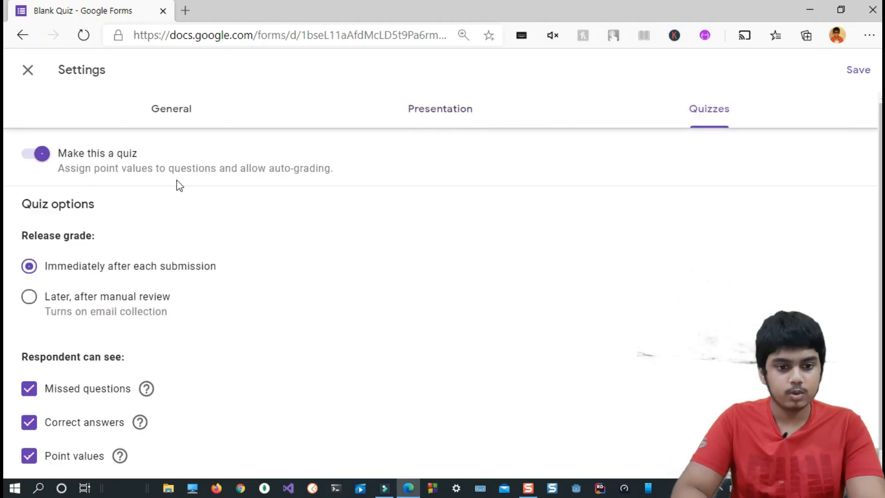
pyautogui.scroll(-1, 250, 193)
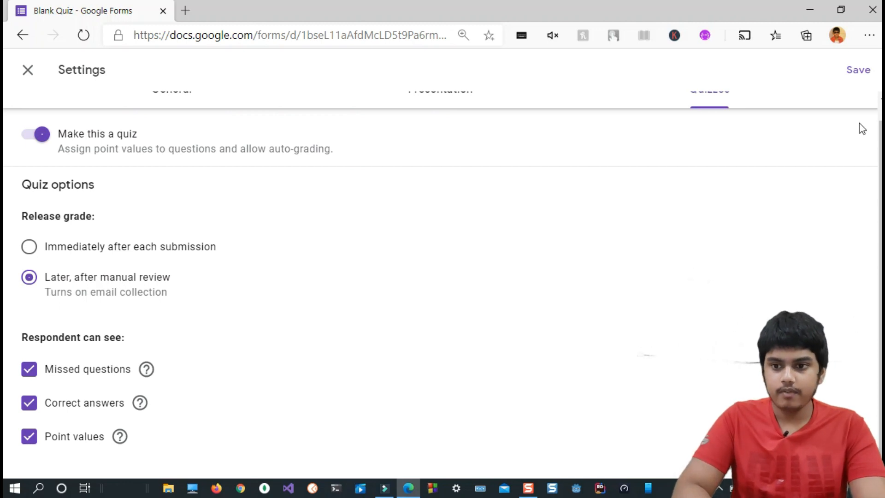
pyautogui.click(859, 79)
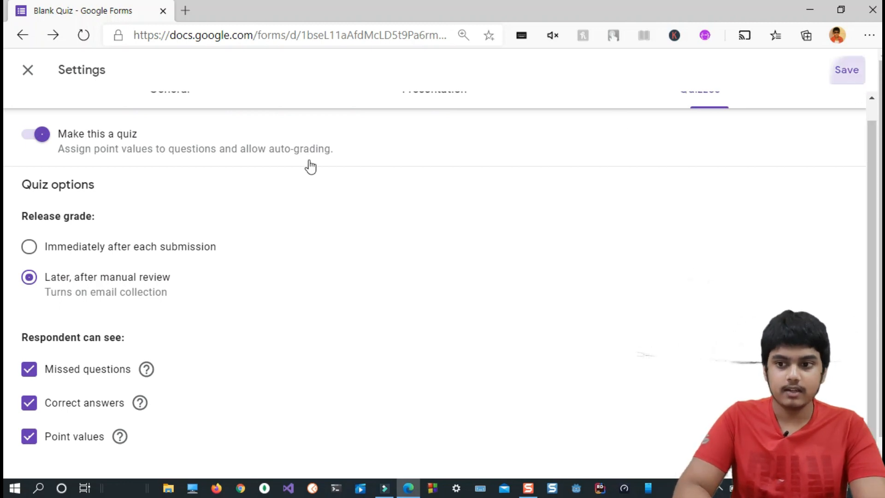
# Examine the quiz's email address field, its two sample questions and the question types available for question 2.
pyautogui.scroll(-3, 743, 241)
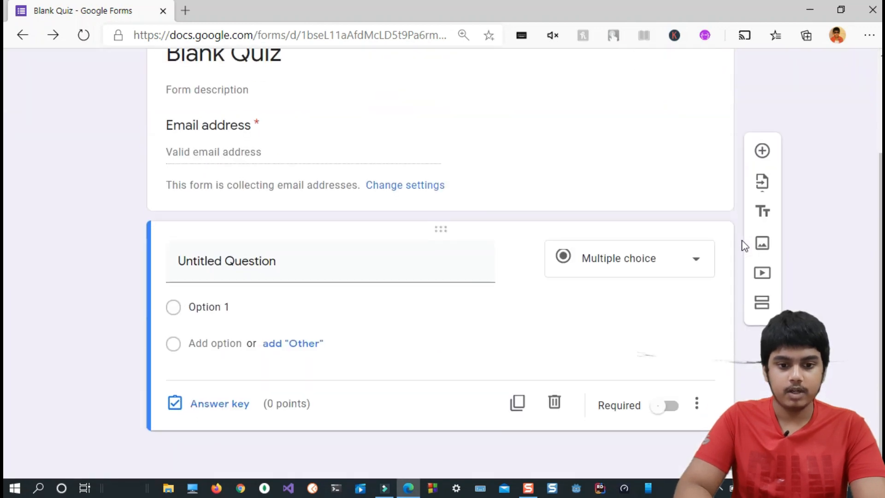
pyautogui.scroll(3, 741, 241)
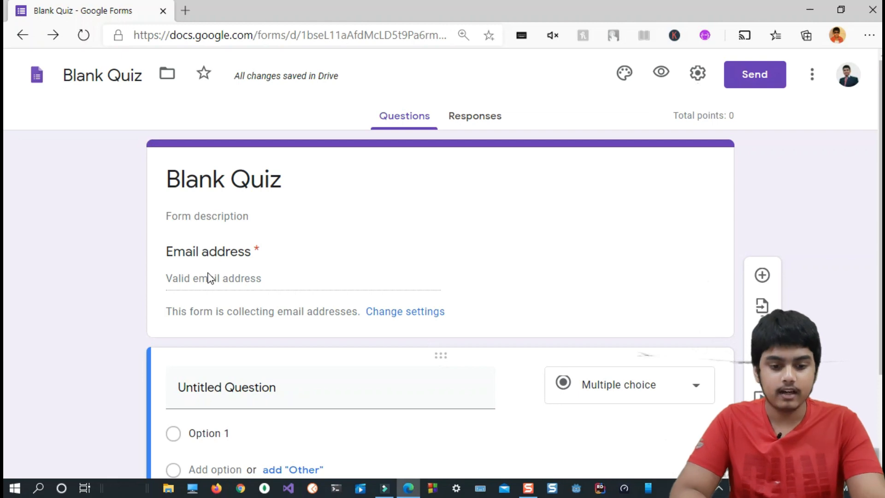
pyautogui.scroll(-3, 210, 278)
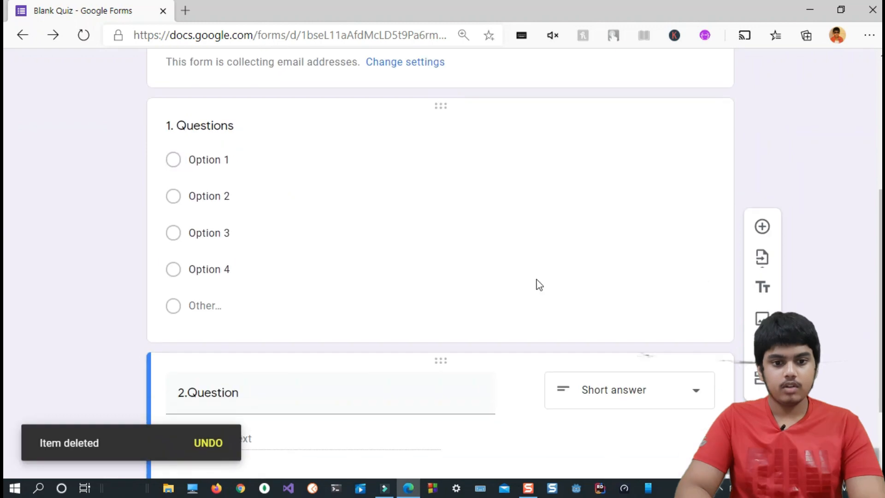
pyautogui.scroll(2, 538, 278)
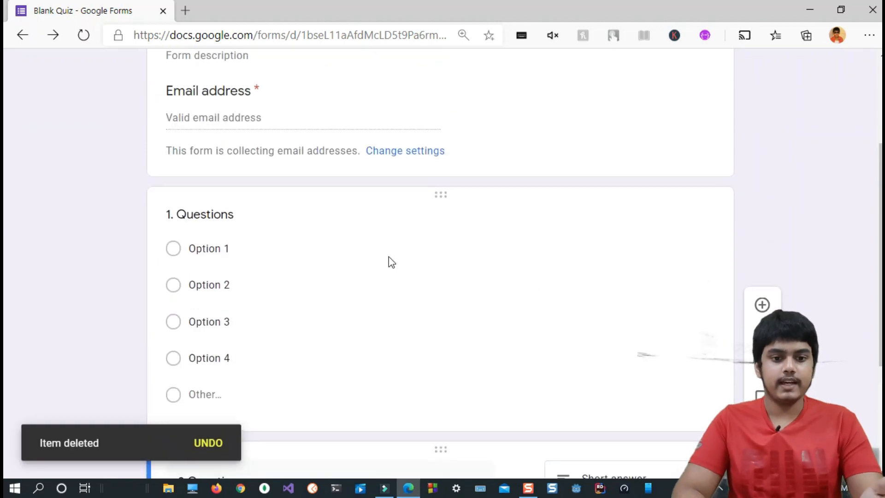
pyautogui.scroll(-2, 203, 185)
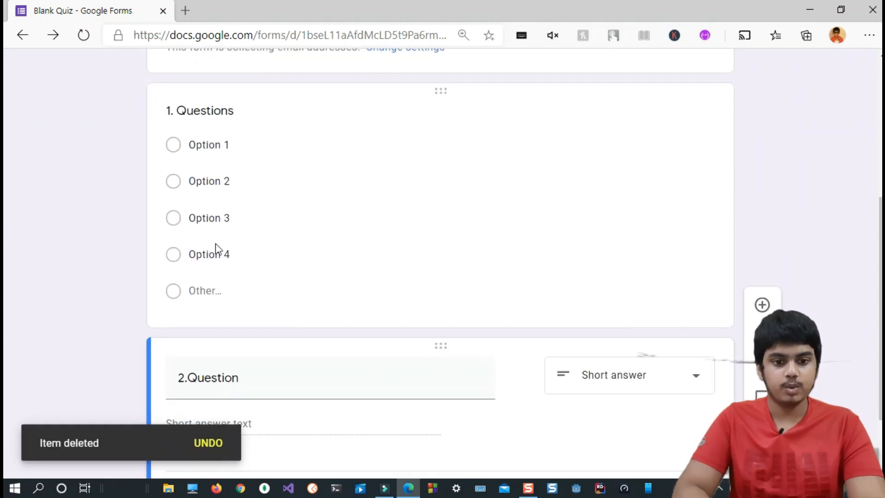
pyautogui.scroll(-2, 196, 331)
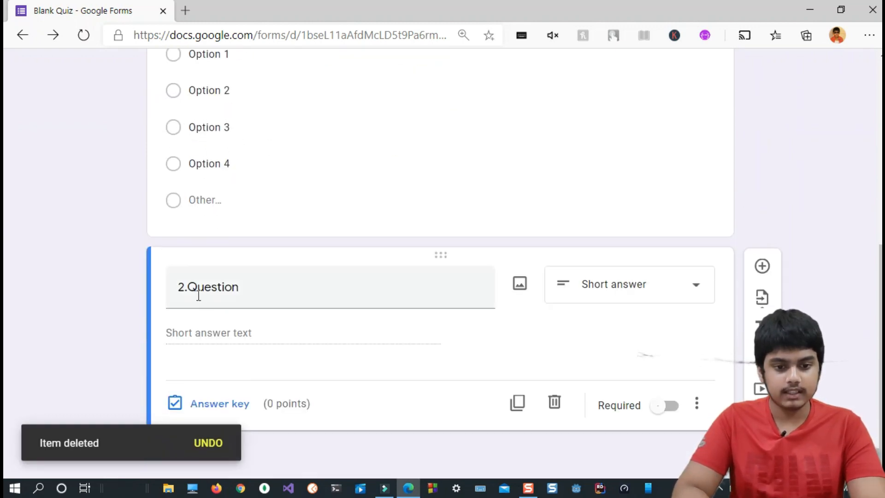
pyautogui.scroll(3, 237, 235)
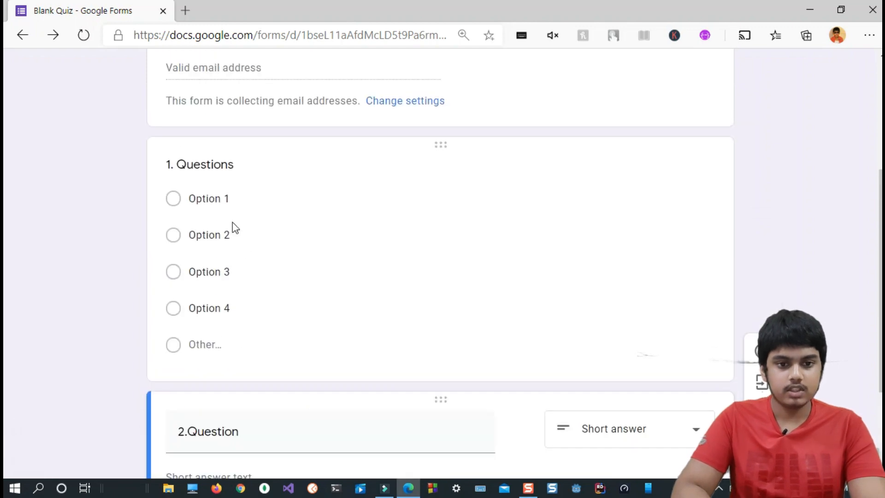
pyautogui.scroll(-3, 298, 148)
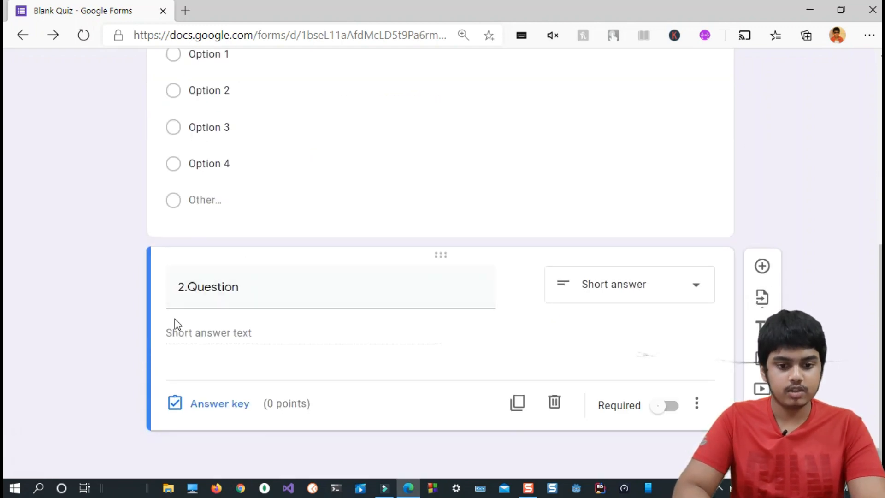
pyautogui.click(640, 282)
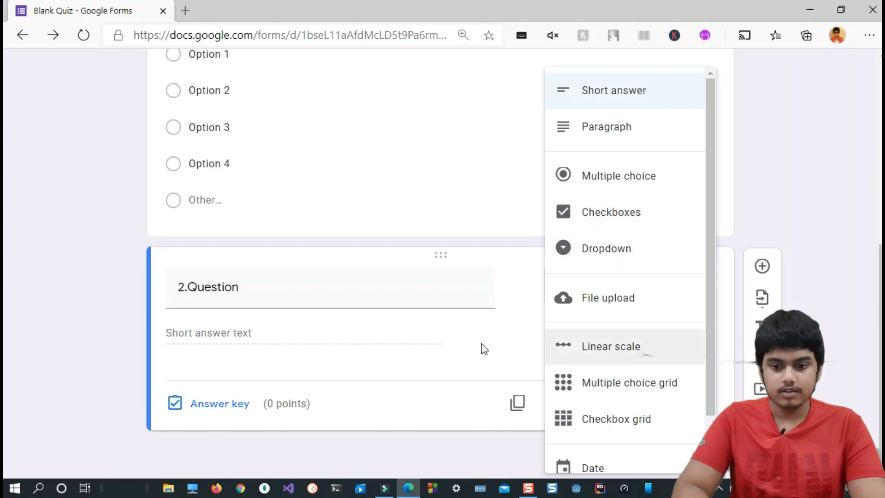
pyautogui.click(559, 227)
# Mark Option 2 as the correct answer in the answer key of question 1.
pyautogui.scroll(6, 559, 228)
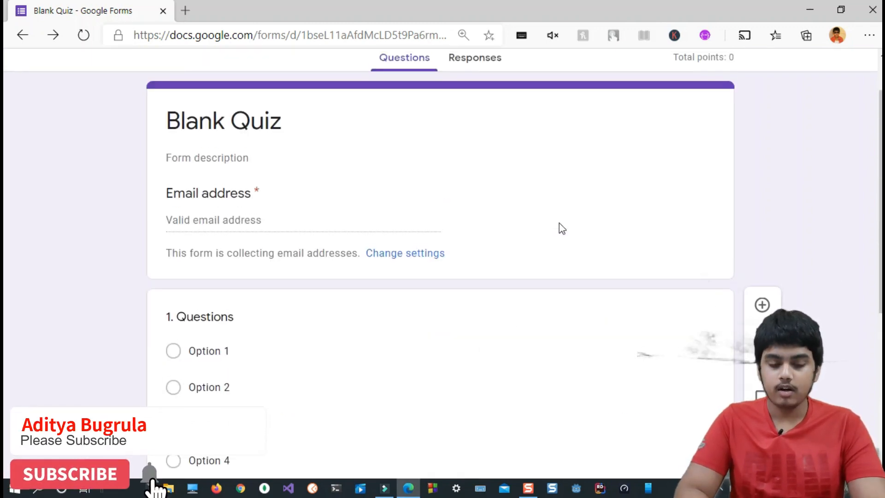
pyautogui.scroll(-2, 561, 228)
pyautogui.scroll(-3, 561, 229)
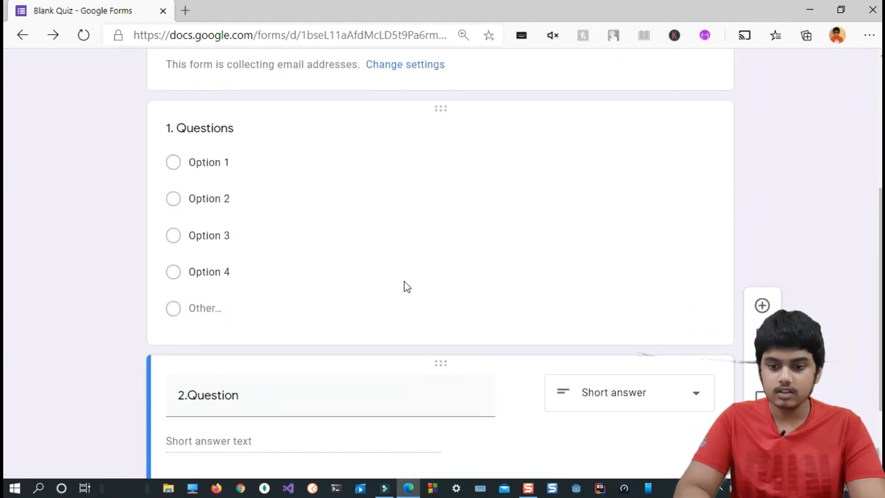
pyautogui.click(460, 110)
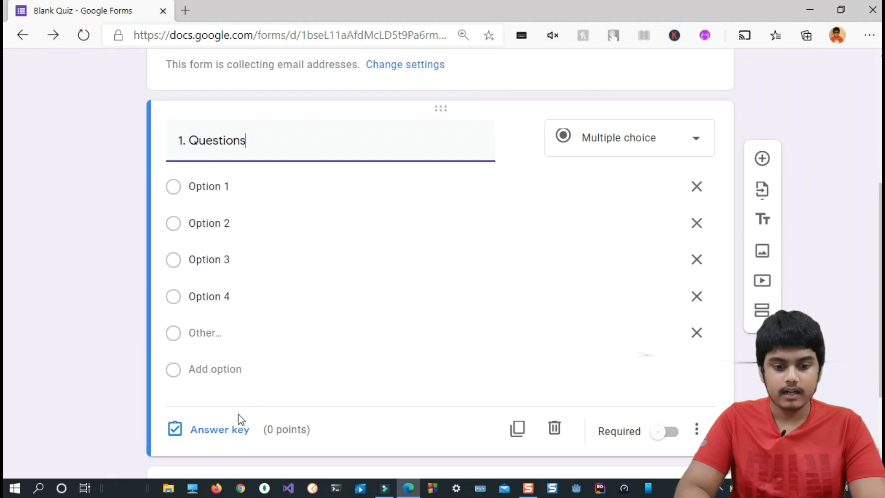
pyautogui.click(226, 430)
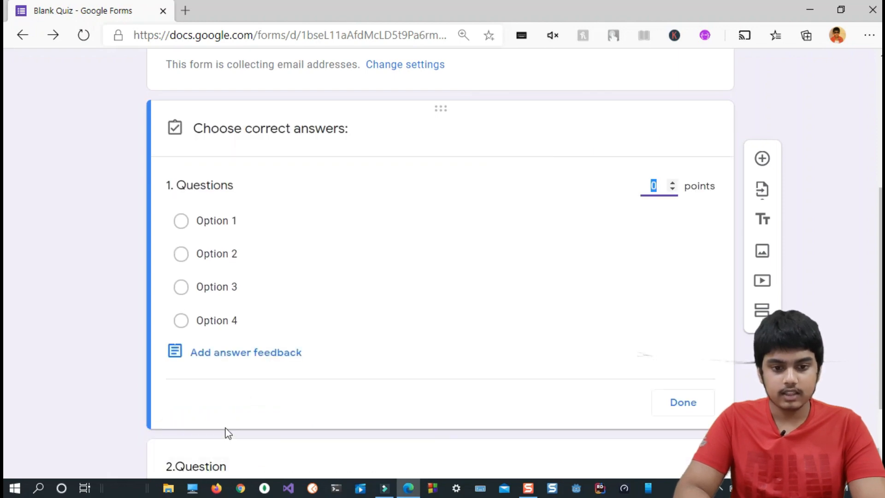
pyautogui.click(181, 253)
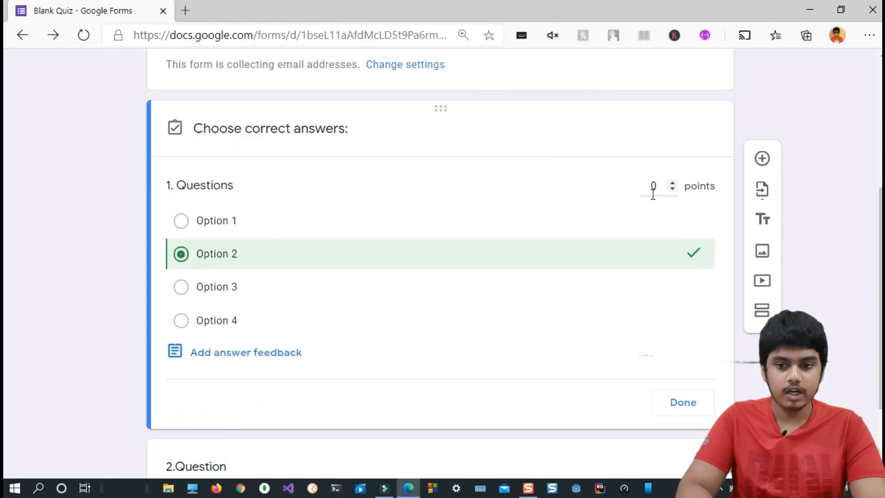
# Set the point value of question 1 to 1 point.
pyautogui.click(672, 184)
pyautogui.click(672, 184)
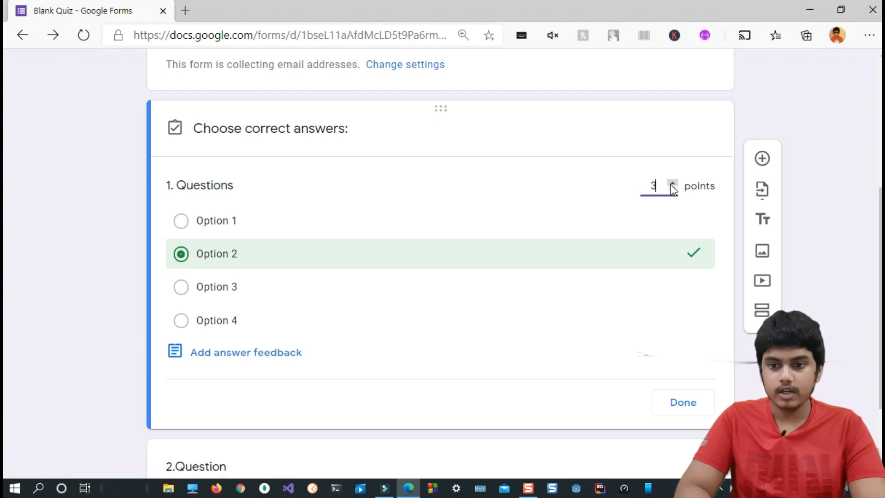
pyautogui.click(672, 184)
pyautogui.click(672, 185)
pyautogui.click(672, 185)
pyautogui.click(672, 184)
pyautogui.click(672, 189)
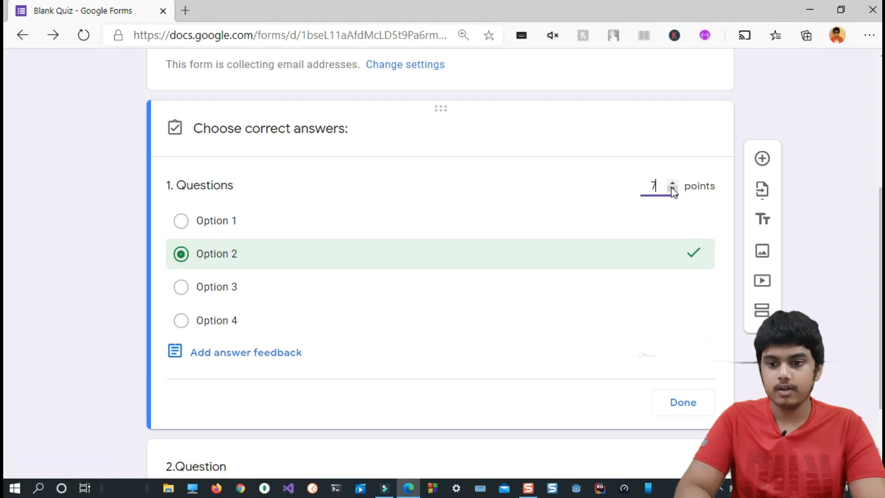
pyautogui.click(673, 189)
pyautogui.click(673, 189)
pyautogui.click(672, 190)
pyautogui.click(673, 190)
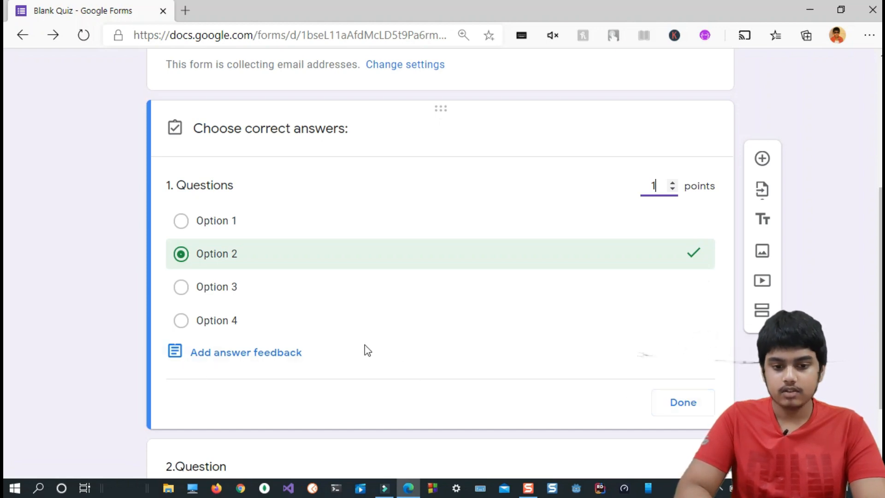
# View the empty answer feedback form of question 1, dismiss it and finish editing that question's answer key.
pyautogui.click(272, 364)
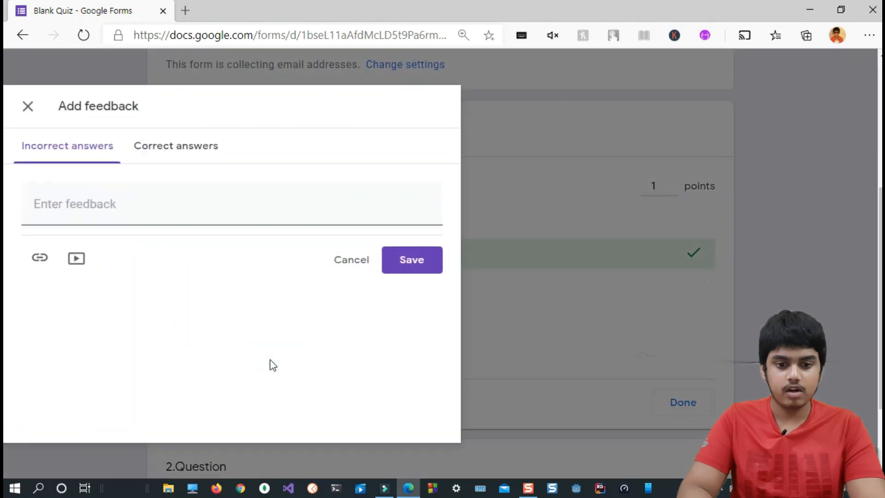
pyautogui.click(27, 106)
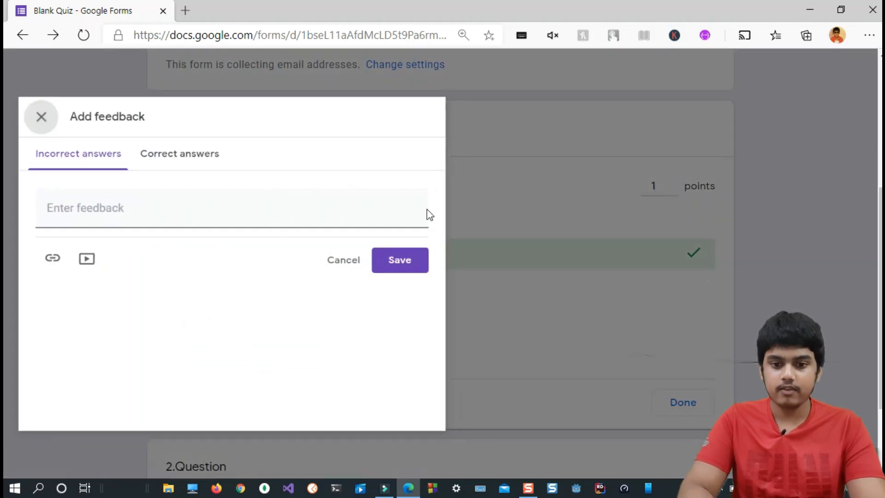
pyautogui.click(683, 404)
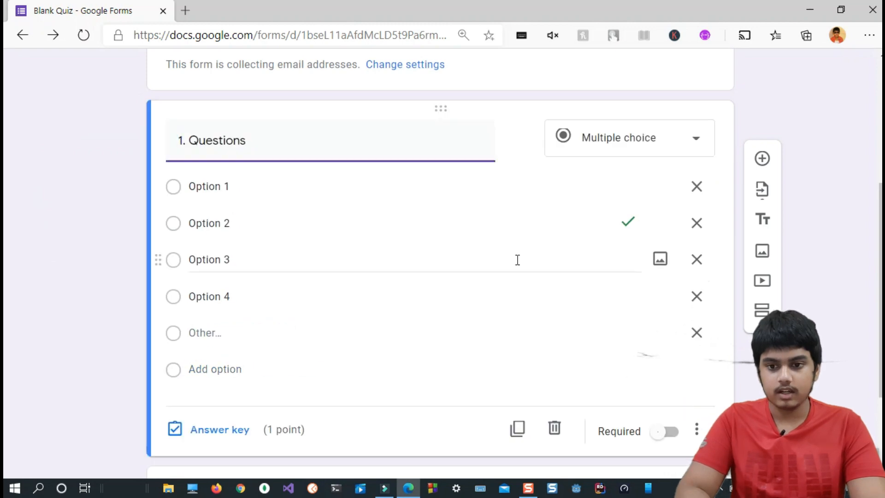
# Set the point value of question 2 to 1 point in its answer key.
pyautogui.scroll(-3, 517, 259)
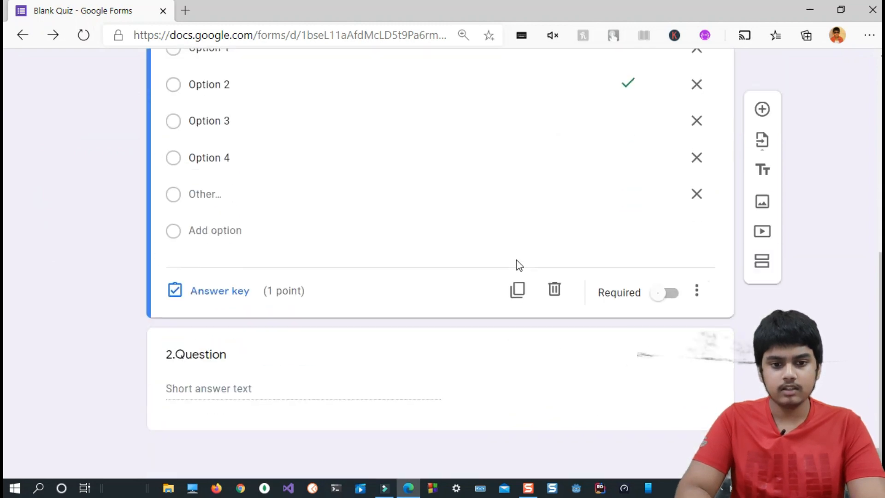
pyautogui.click(595, 354)
pyautogui.click(229, 405)
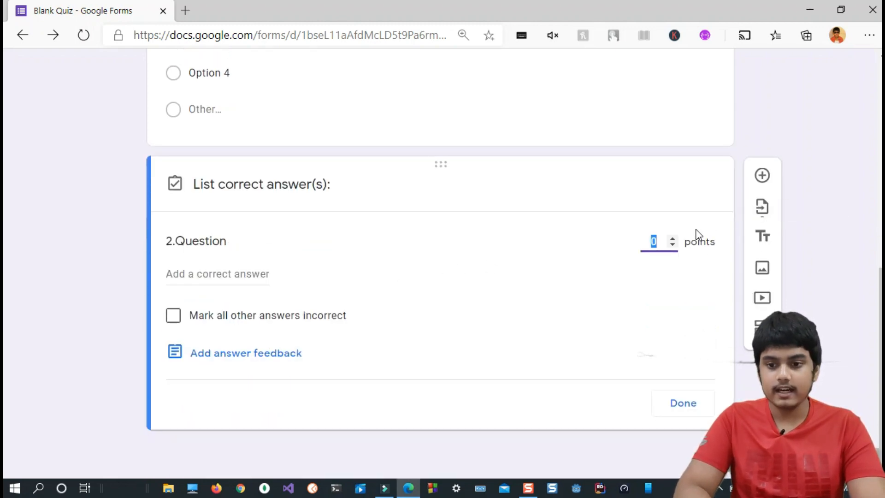
pyautogui.click(673, 241)
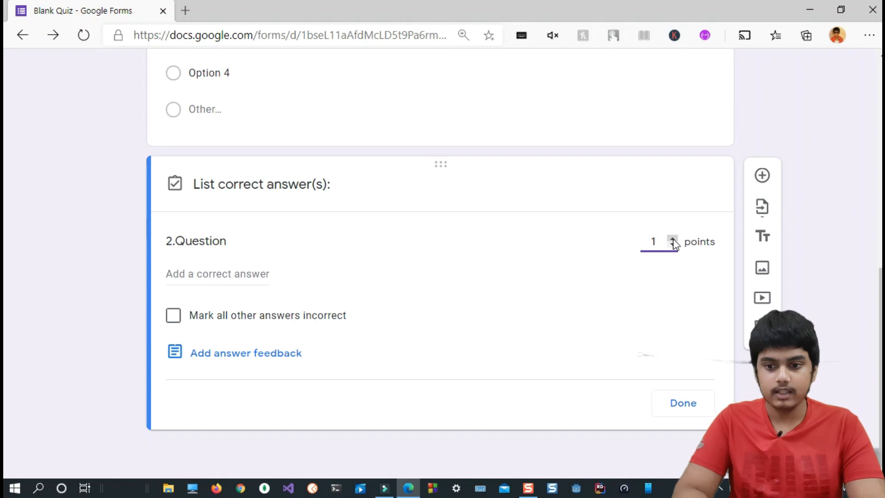
pyautogui.click(682, 406)
# Add a new question below question 2 and title it "3.Question".
pyautogui.scroll(5, 401, 213)
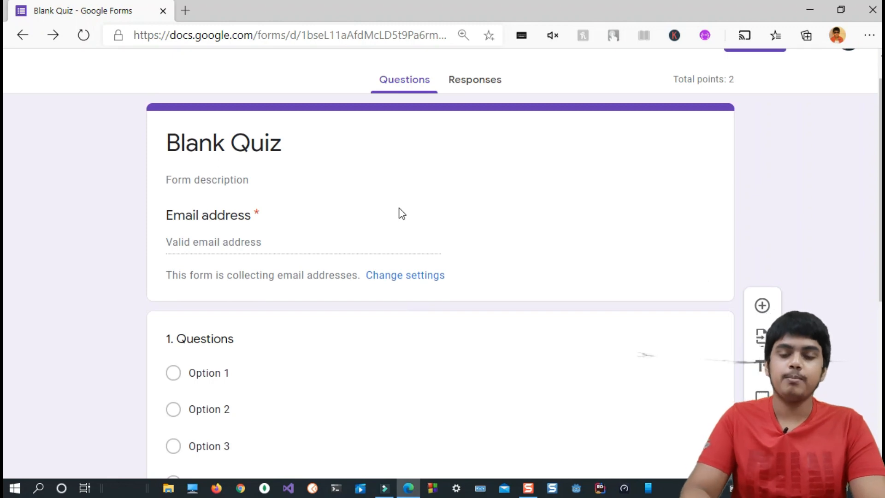
pyautogui.scroll(-5, 401, 213)
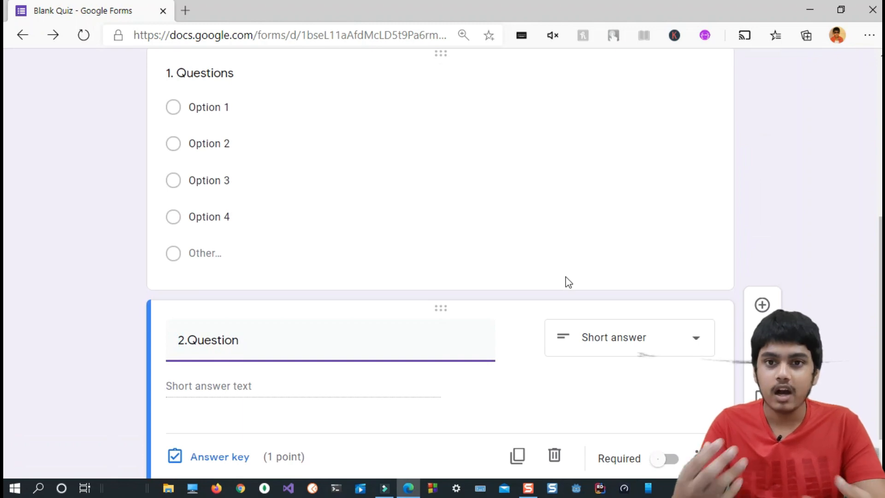
pyautogui.scroll(-1, 566, 277)
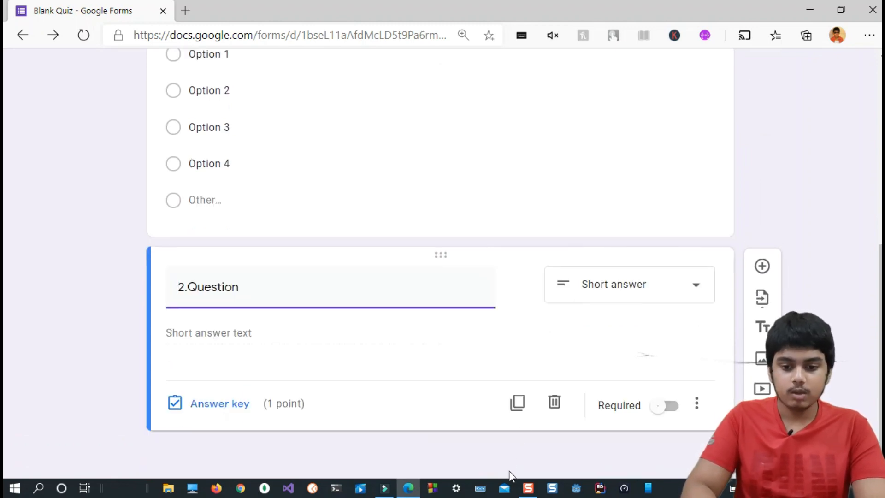
pyautogui.click(762, 267)
pyautogui.write('3.Q')
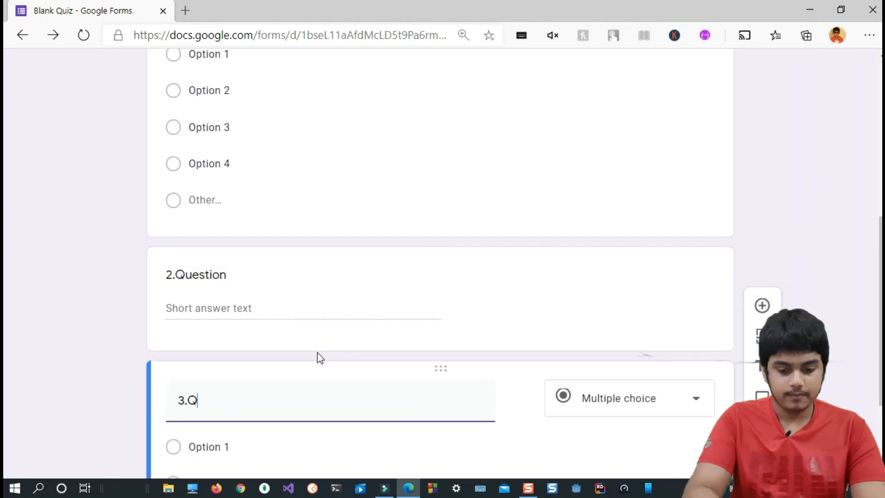
pyautogui.write('uesto')
pyautogui.press('BackSpace')
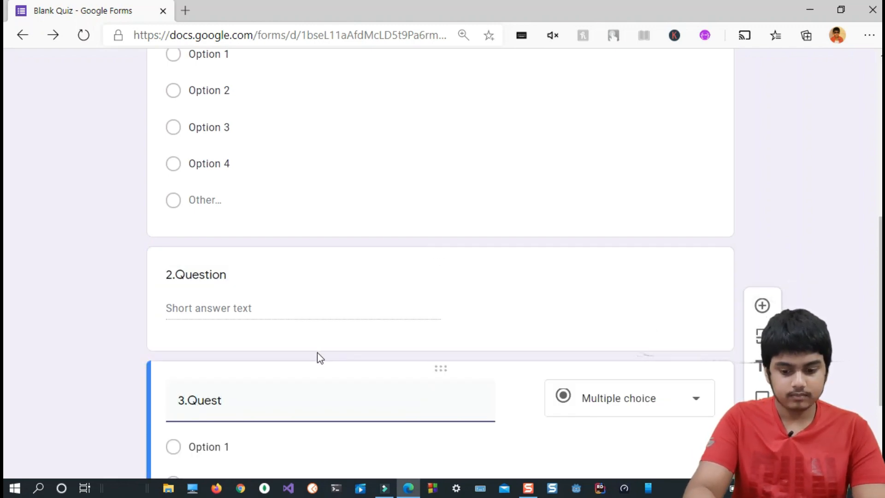
pyautogui.write('ion')
pyautogui.scroll(-3, 317, 357)
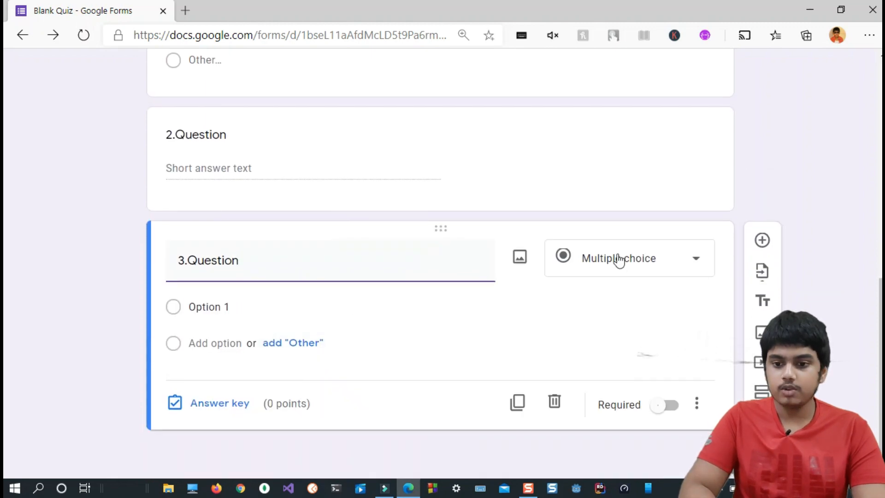
# Change the type of question 3 to File upload and accept letting respondents upload files to Drive.
pyautogui.click(619, 259)
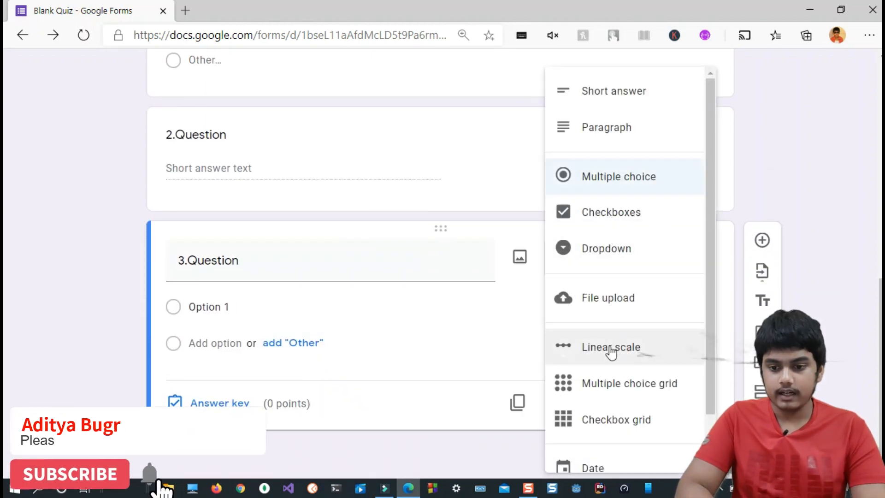
pyautogui.scroll(-1, 643, 304)
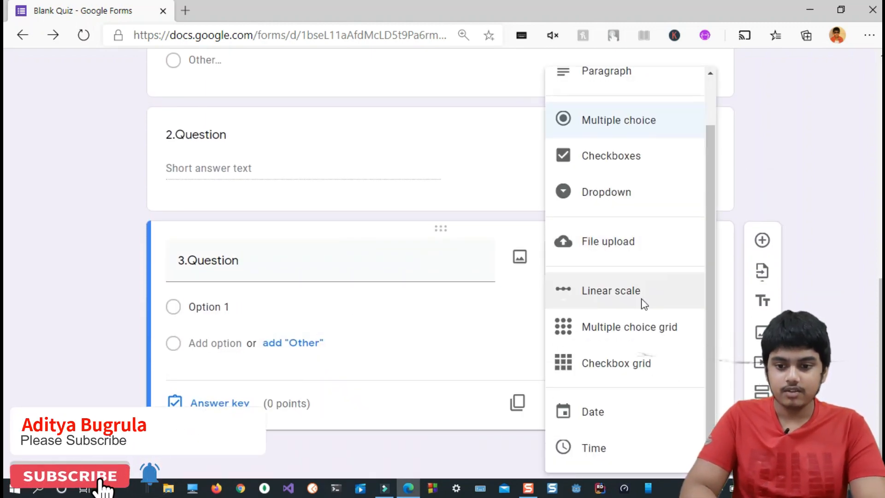
pyautogui.click(624, 249)
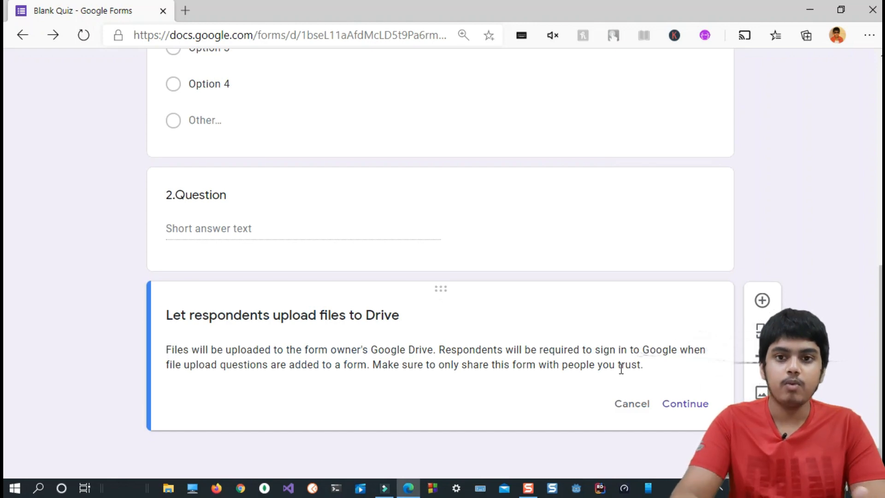
pyautogui.click(696, 412)
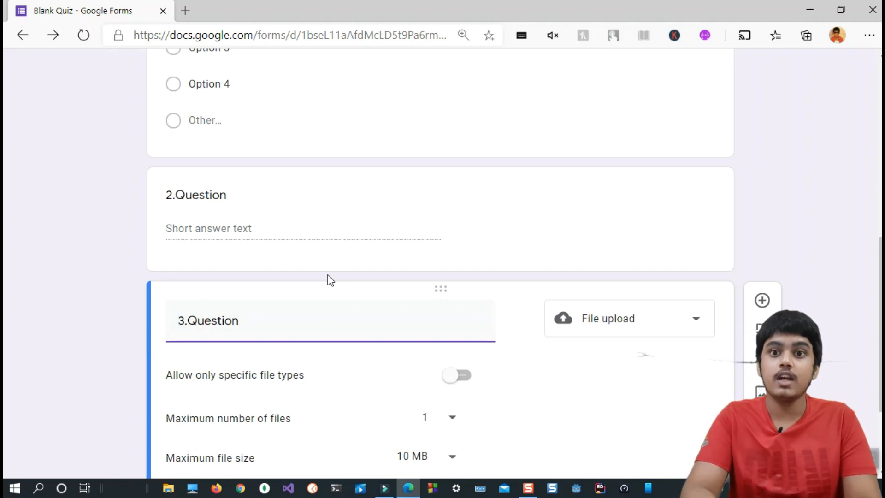
# Restrict the uploads for question 3 to specific file types, allowing only Image.
pyautogui.scroll(-1, 330, 280)
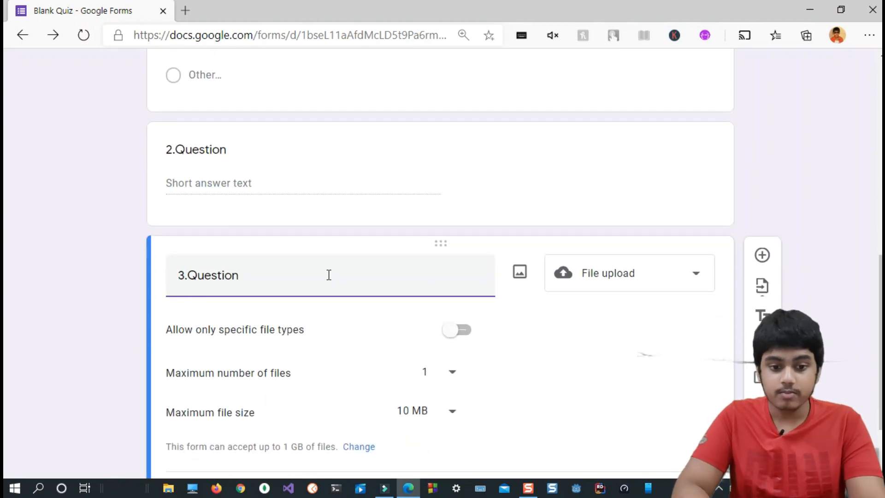
pyautogui.click(458, 330)
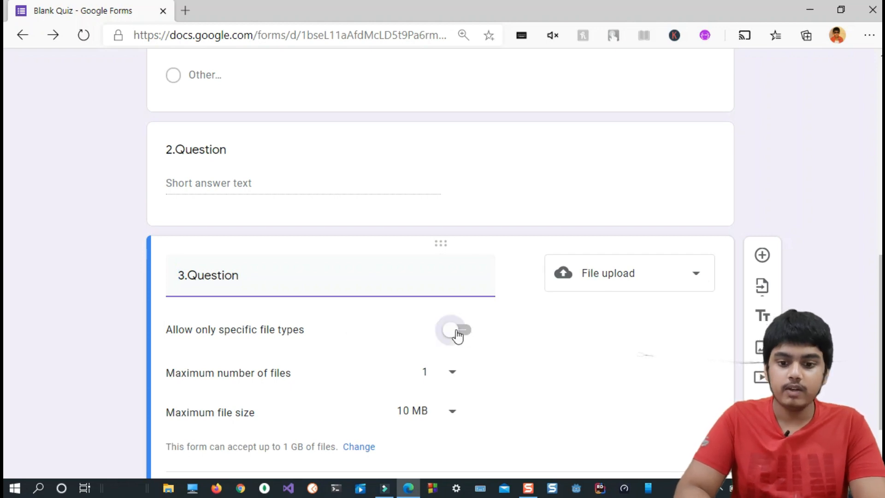
pyautogui.scroll(-2, 454, 336)
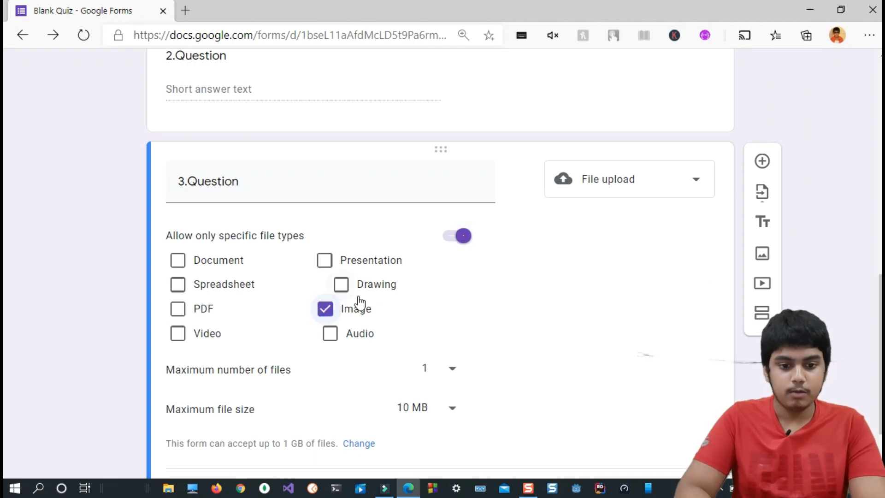
pyautogui.scroll(-1, 445, 305)
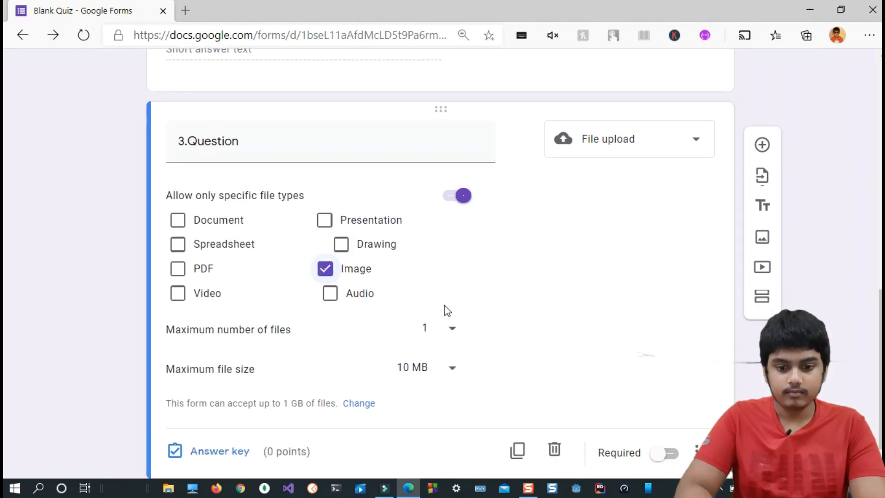
# Set question 3's maximum number of files to 5 and its maximum file size to 100 MB.
pyautogui.click(459, 325)
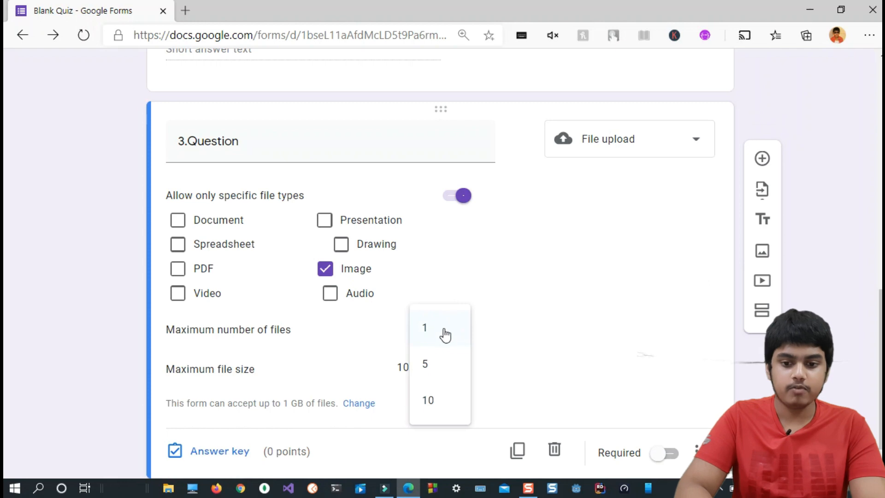
pyautogui.click(447, 369)
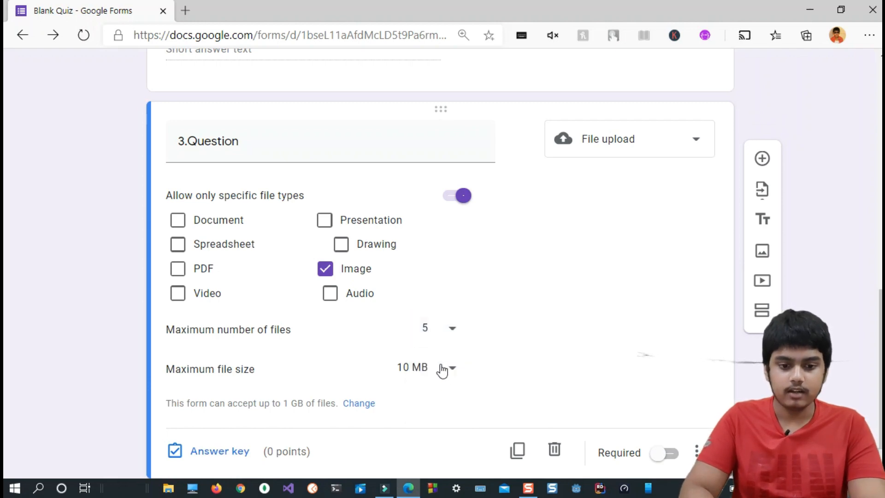
pyautogui.click(442, 370)
pyautogui.click(433, 364)
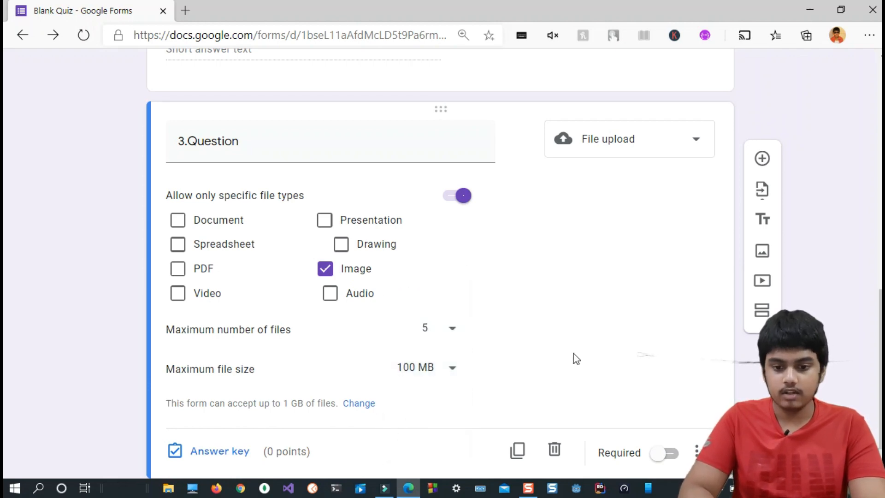
# Make question 3 required and set its point value to 5 points.
pyautogui.scroll(-1, 581, 359)
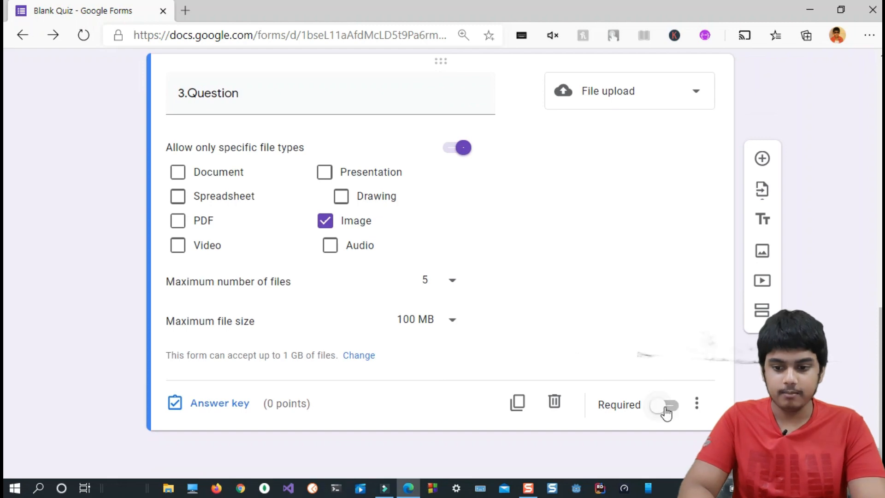
pyautogui.click(667, 411)
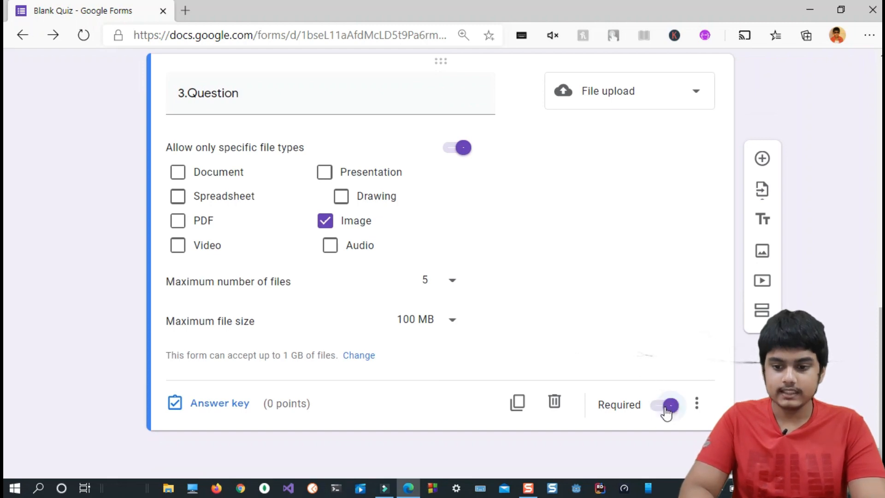
pyautogui.click(221, 402)
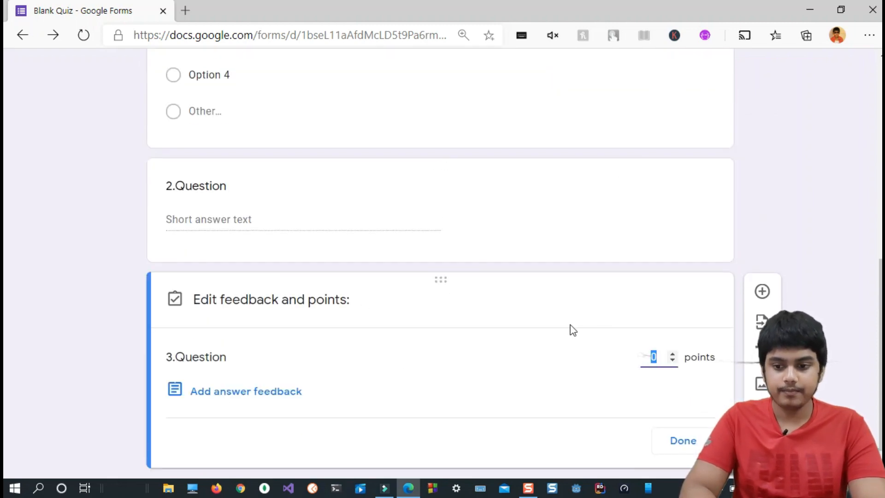
pyautogui.click(672, 356)
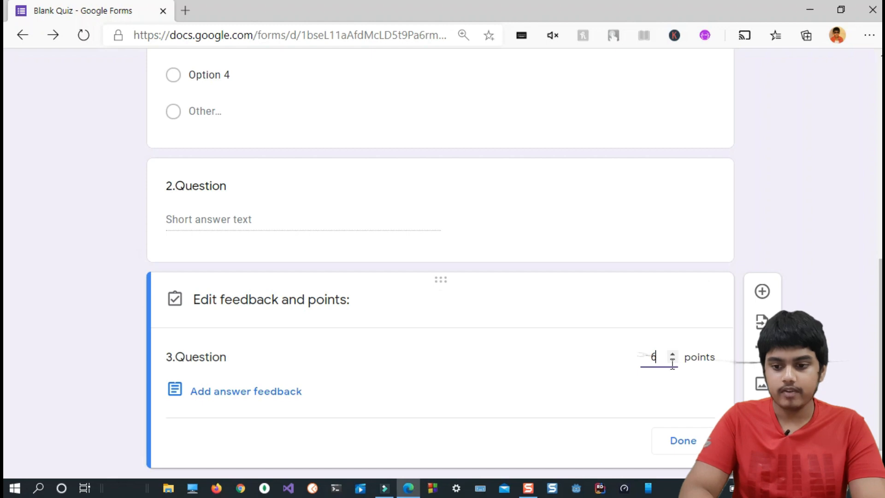
pyautogui.click(681, 444)
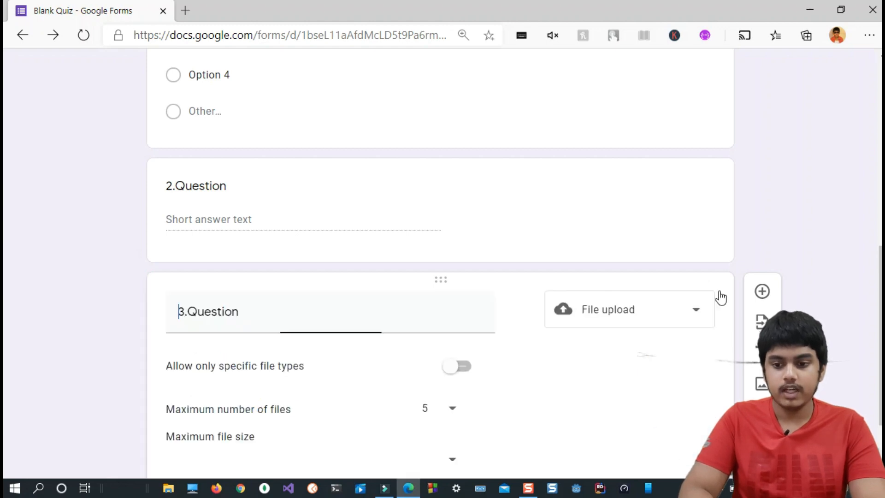
# Replace the quiz title at the head of the form with "Grade 10 Exam".
pyautogui.scroll(-5, 792, 239)
pyautogui.scroll(10, 793, 240)
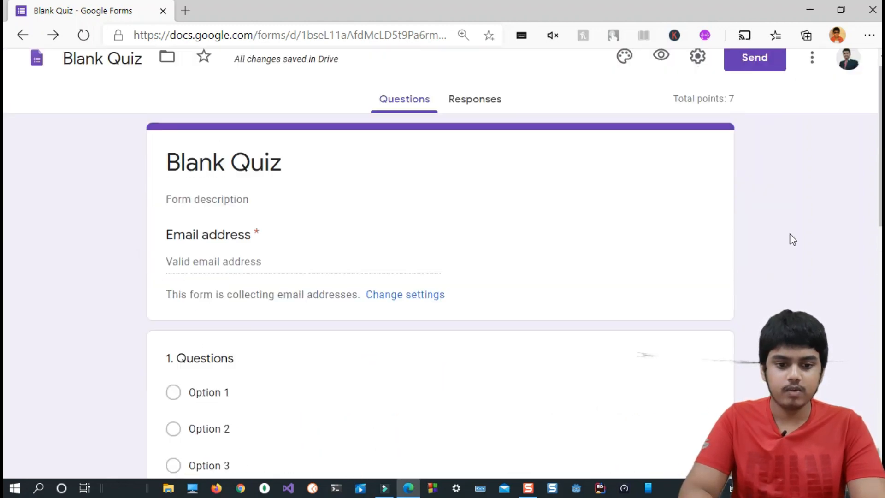
pyautogui.scroll(-8, 793, 239)
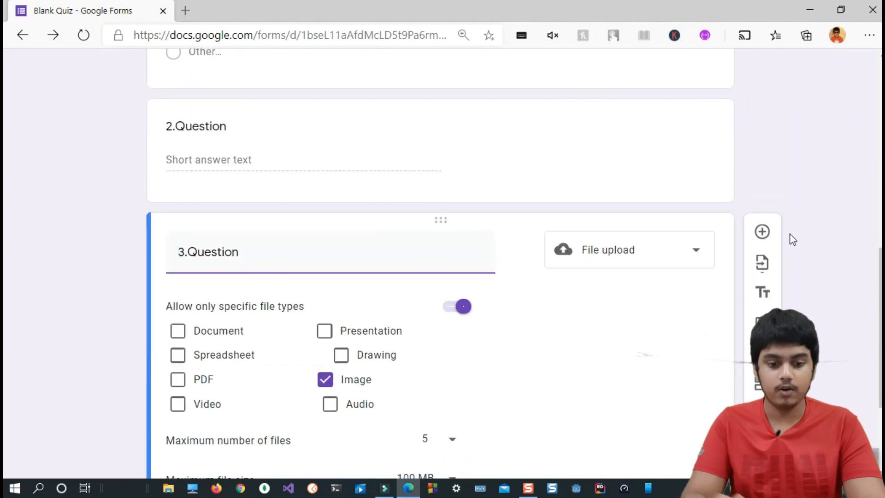
pyautogui.scroll(-3, 792, 239)
pyautogui.scroll(10, 751, 302)
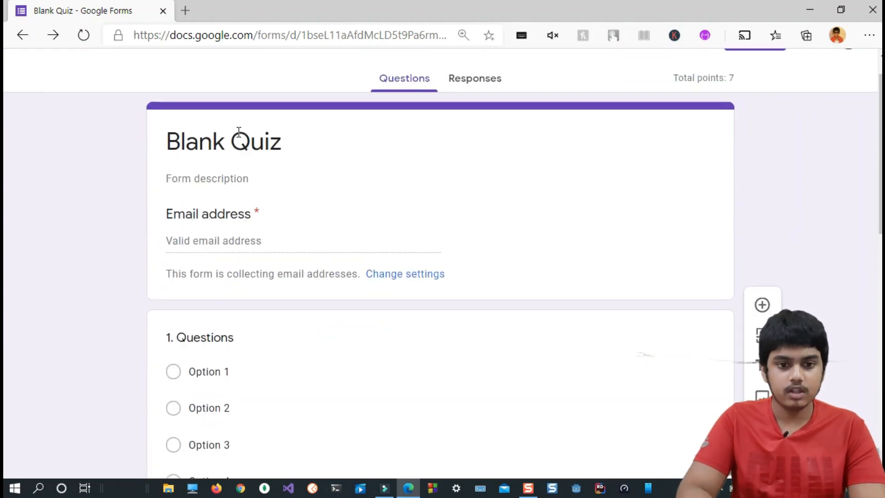
pyautogui.tripleClick(239, 131)
pyautogui.write('Grade')
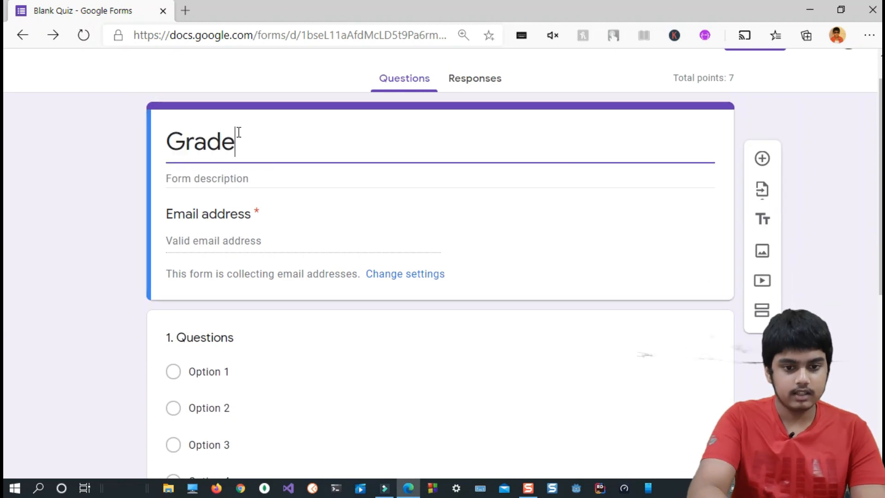
pyautogui.write(' 10 Exam')
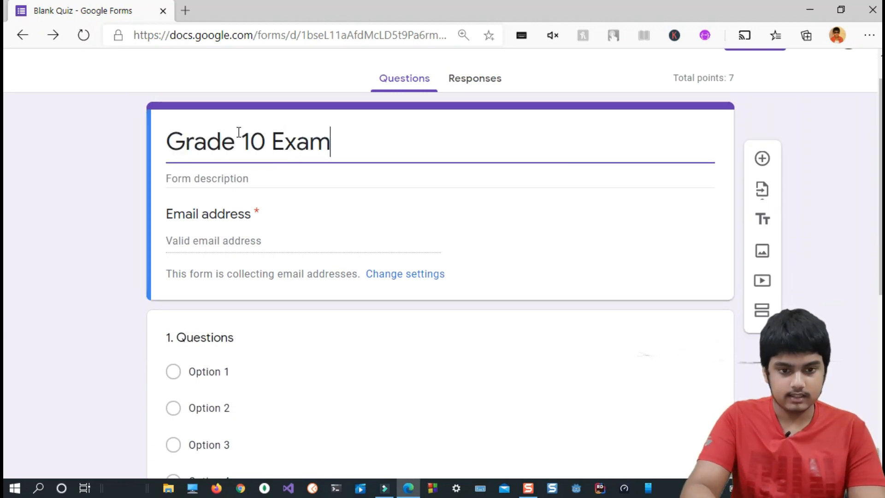
pyautogui.write('s')
pyautogui.press('BackSpace')
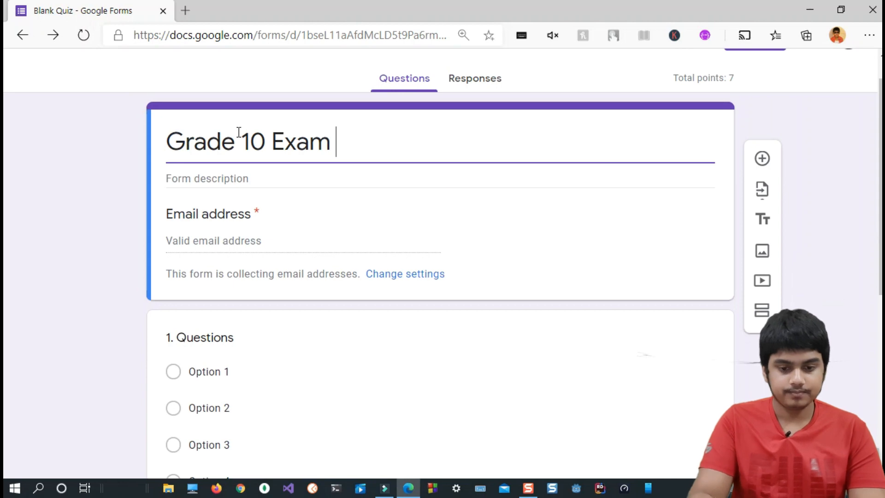
pyautogui.click(236, 176)
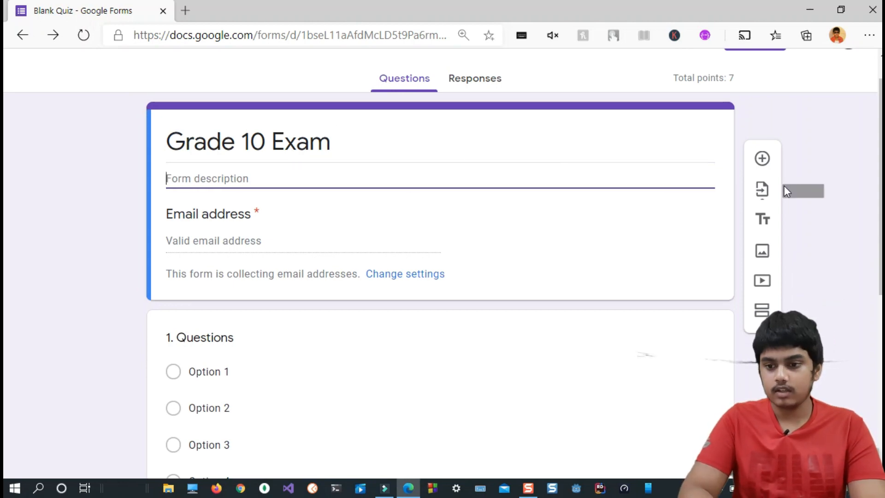
# Add a new section between question 1 and question 2 of the quiz.
pyautogui.scroll(-5, 786, 192)
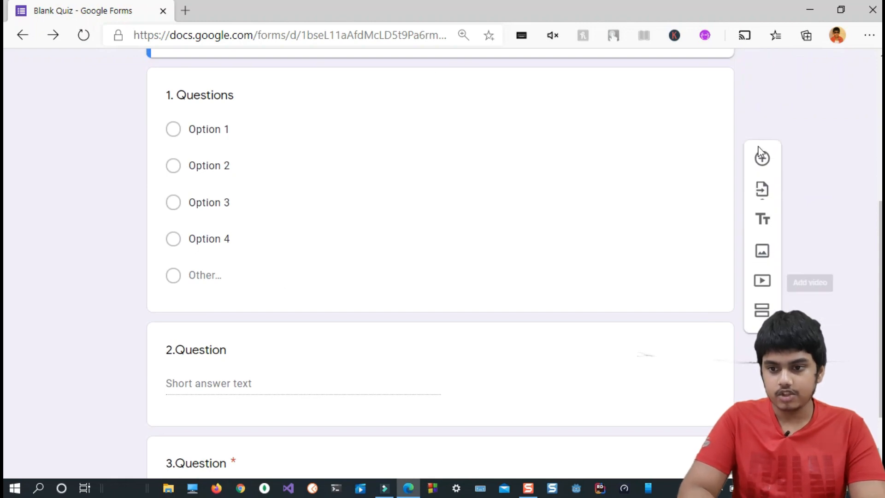
pyautogui.click(762, 314)
pyautogui.scroll(-3, 434, 284)
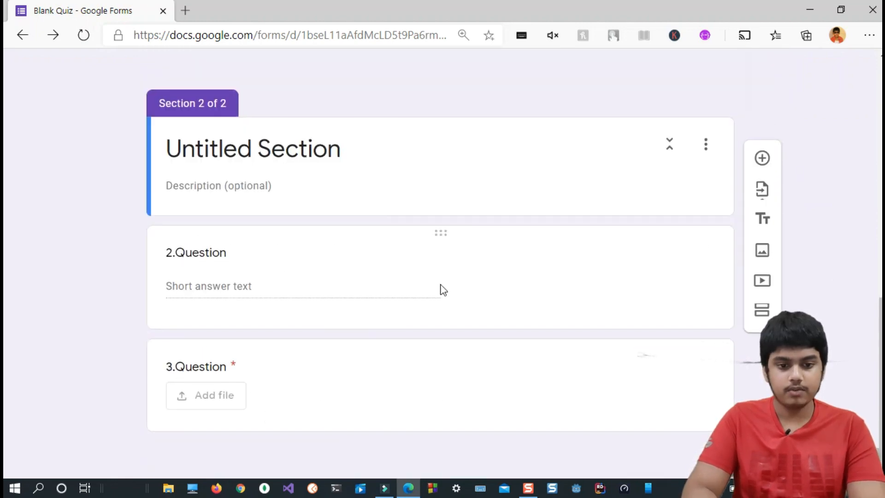
pyautogui.scroll(8, 291, 157)
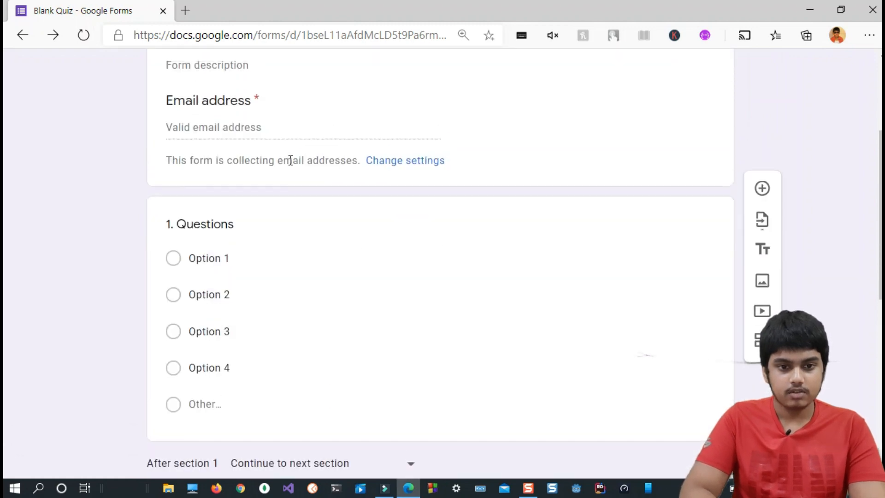
pyautogui.scroll(4, 227, 304)
pyautogui.scroll(-5, 205, 361)
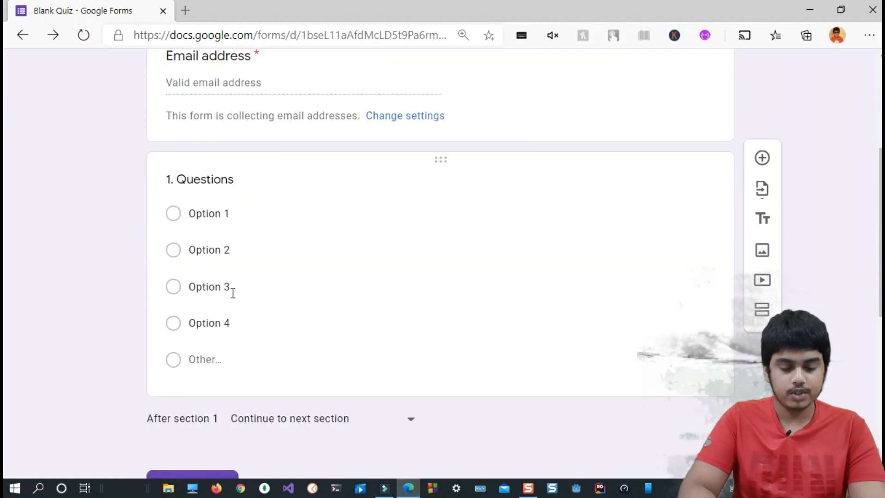
pyautogui.scroll(-7, 231, 295)
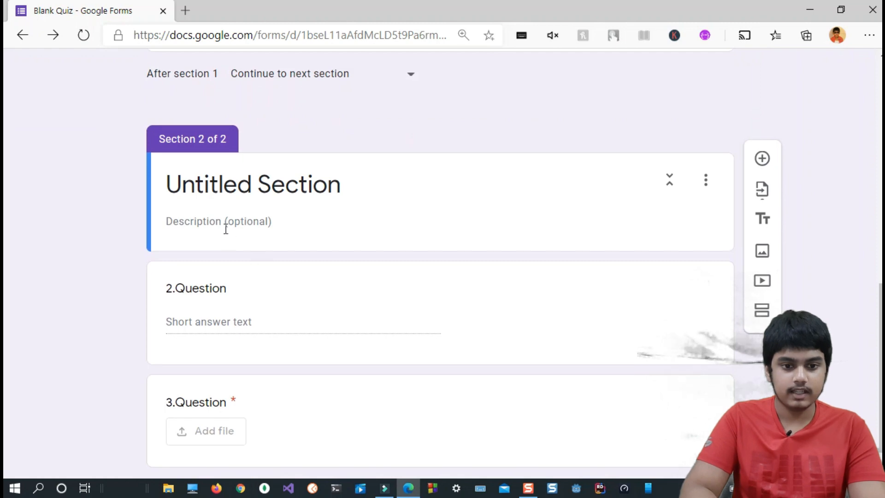
pyautogui.scroll(-1, 326, 368)
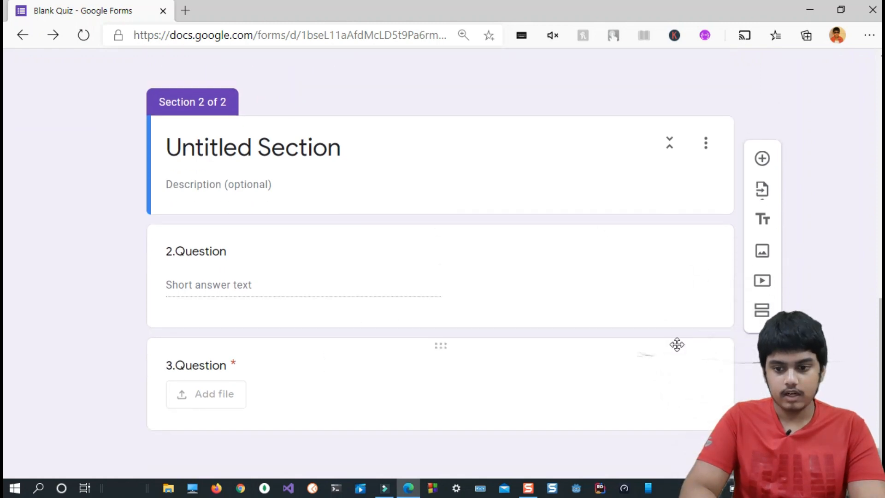
pyautogui.click(677, 345)
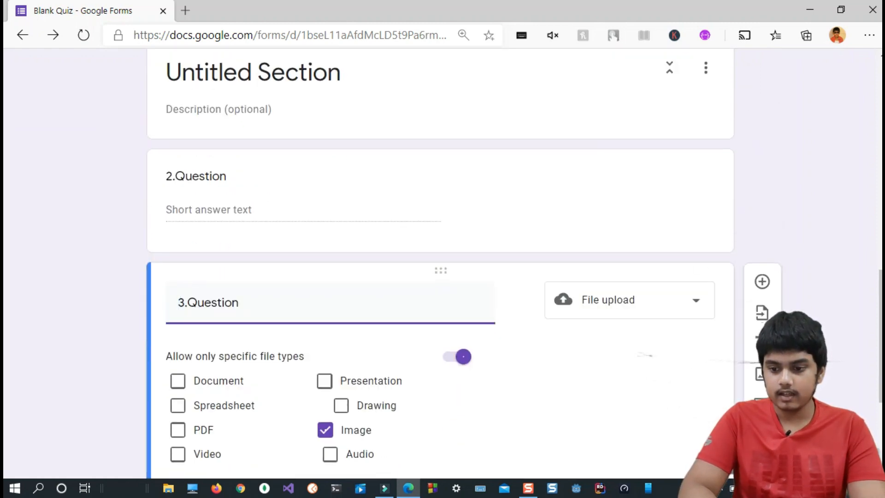
pyautogui.click(762, 435)
pyautogui.scroll(-3, 529, 325)
pyautogui.scroll(4, 530, 325)
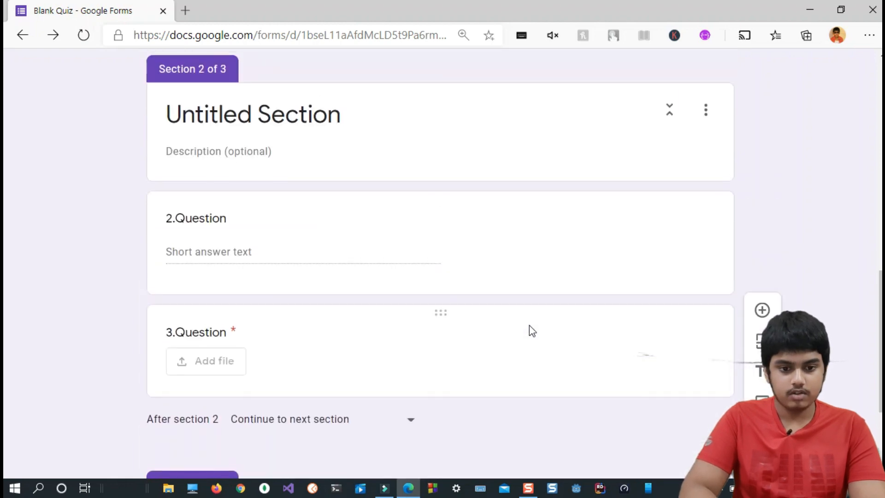
pyautogui.scroll(-3, 529, 325)
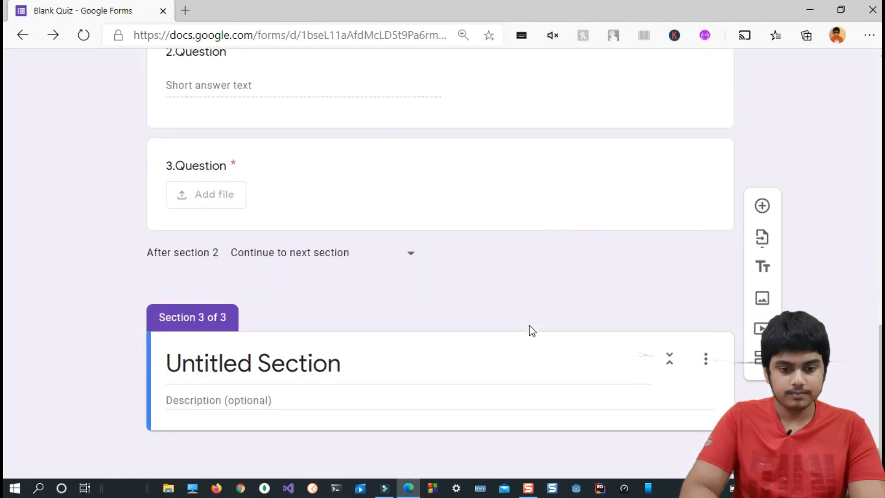
pyautogui.click(706, 358)
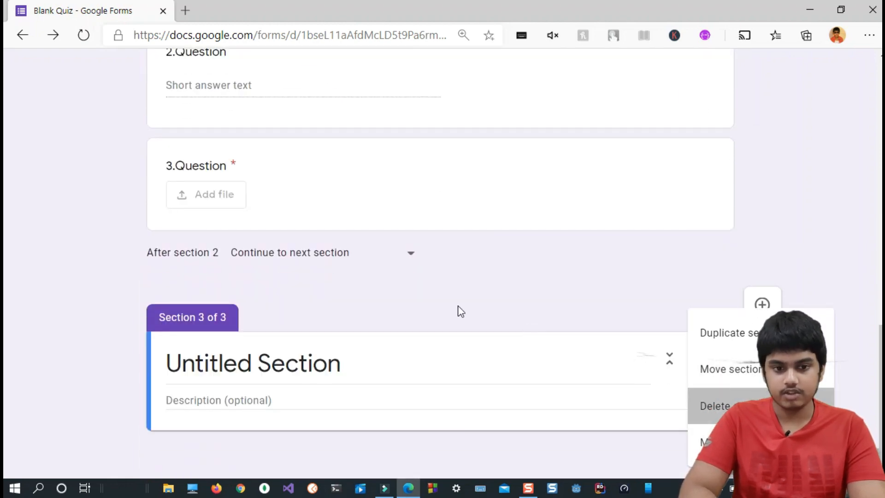
pyautogui.press('Return')
# Add a third section between question 2 and question 3.
pyautogui.click(441, 154)
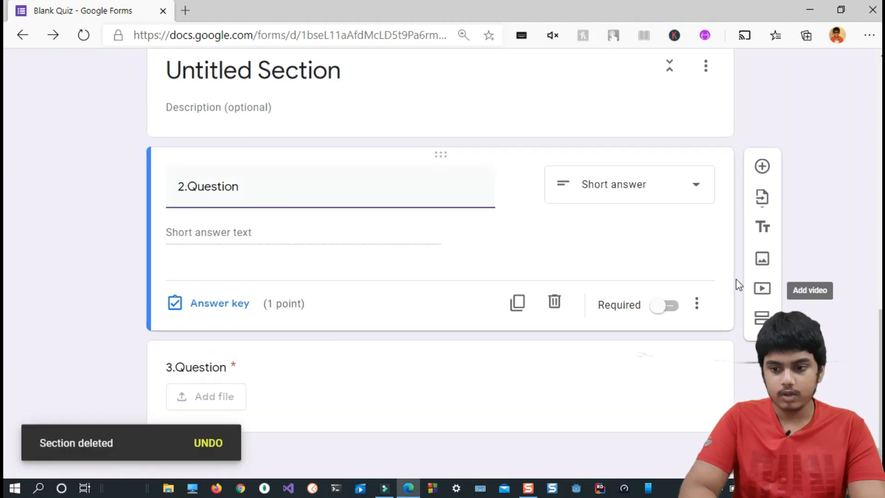
pyautogui.click(762, 318)
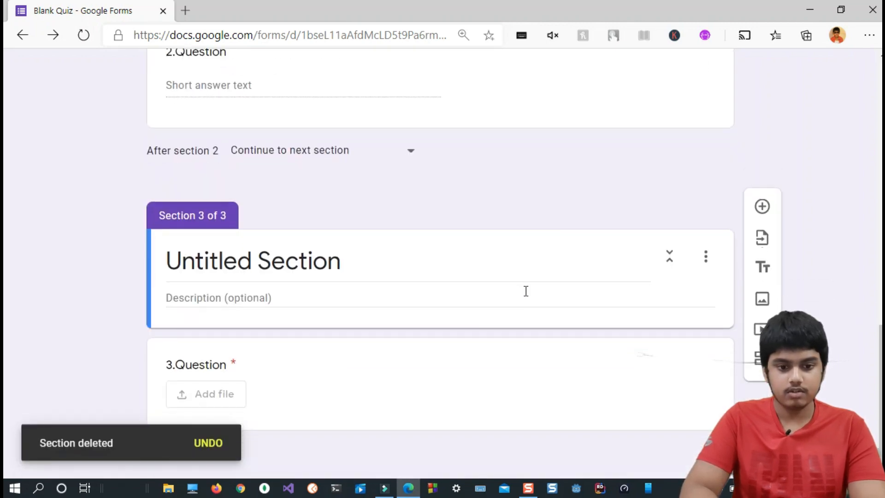
pyautogui.scroll(7, 434, 170)
pyautogui.scroll(-3, 434, 170)
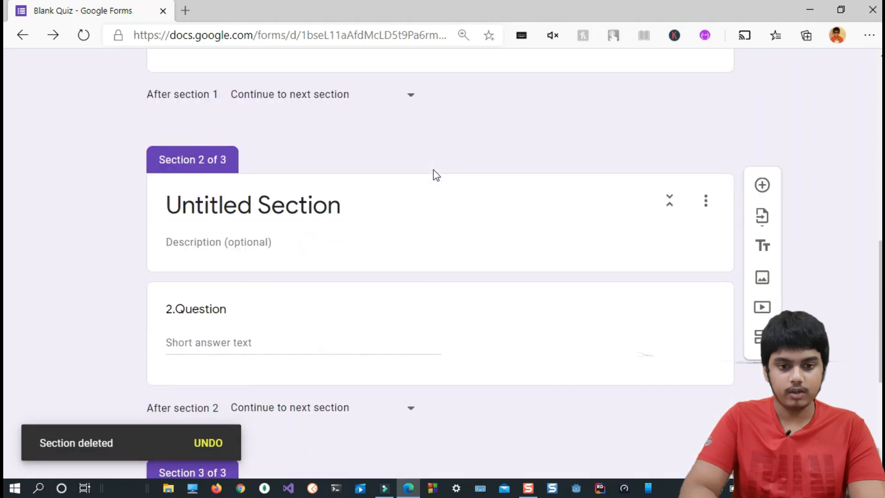
# Replace the title of the third section, above question 3, with "Section c".
pyautogui.scroll(8, 433, 169)
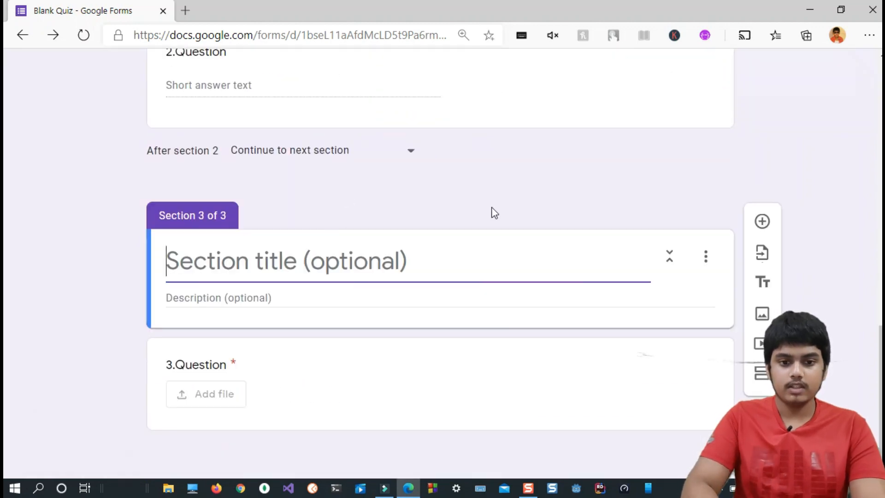
pyautogui.click(491, 208)
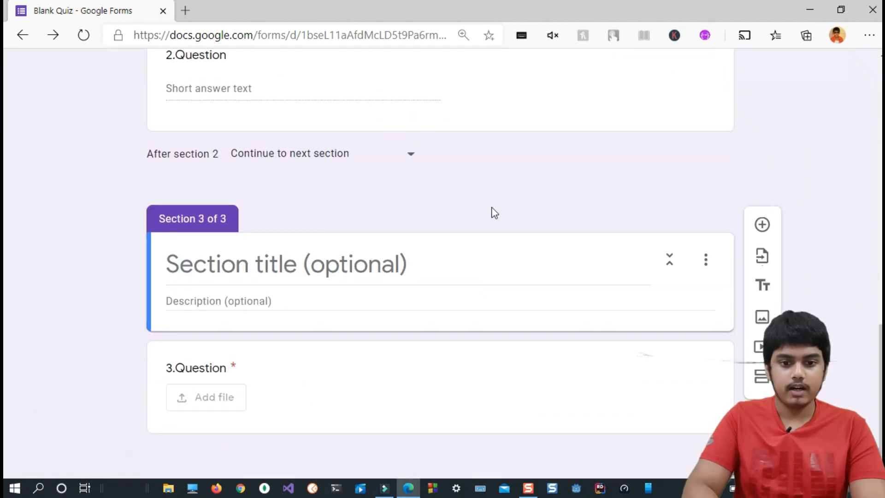
pyautogui.scroll(12, 491, 209)
pyautogui.scroll(-5, 260, 326)
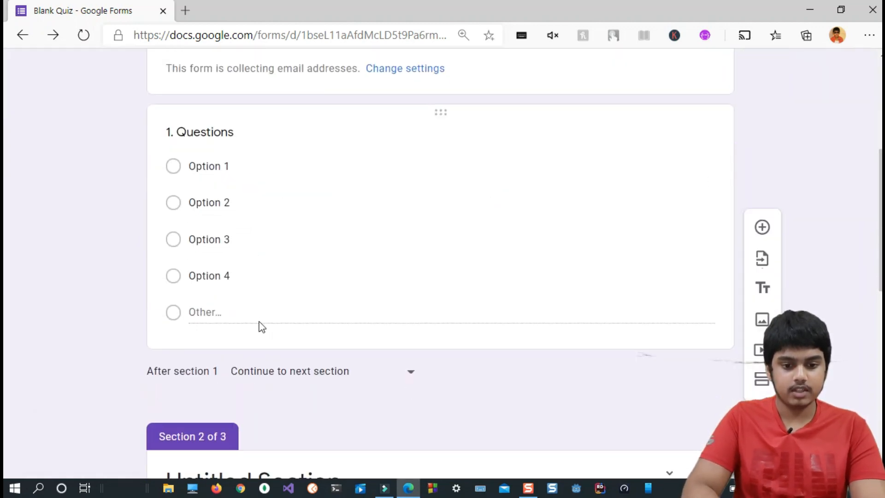
pyautogui.scroll(-10, 260, 326)
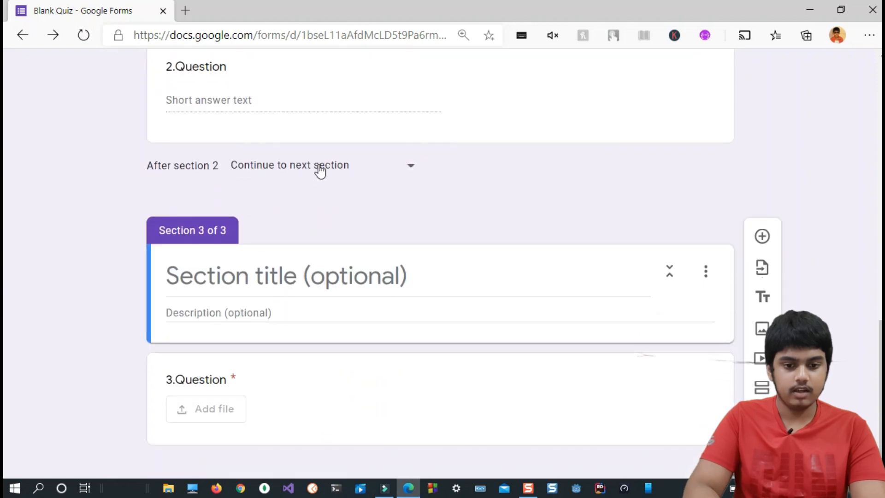
pyautogui.click(280, 294)
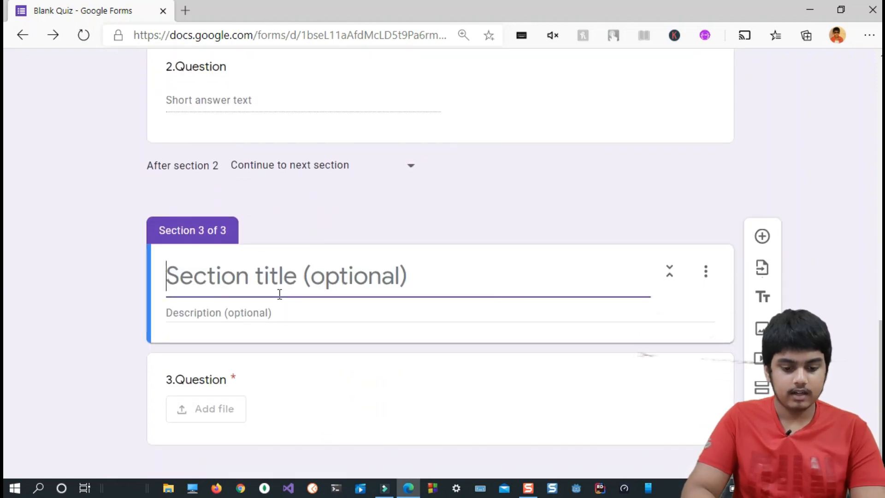
pyautogui.write('Section c')
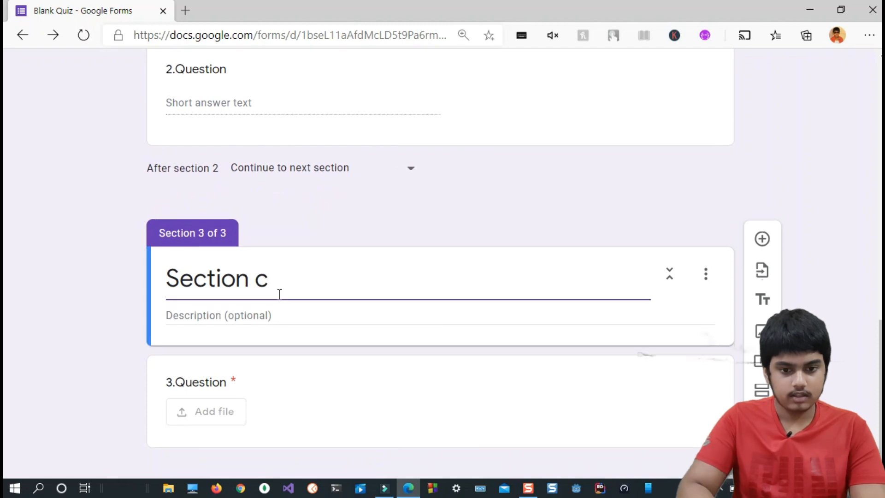
# Replace the title of the second section, above question 2, with "Section b".
pyautogui.scroll(7, 255, 248)
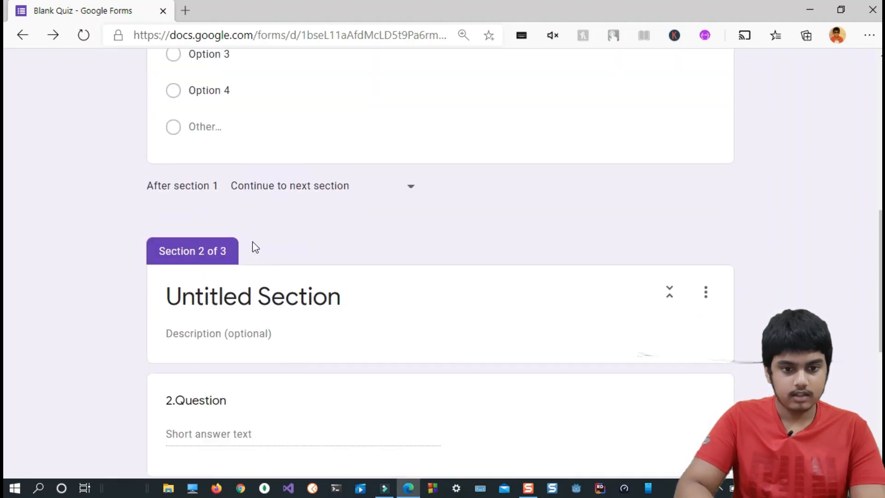
pyautogui.click(243, 294)
pyautogui.write('Section')
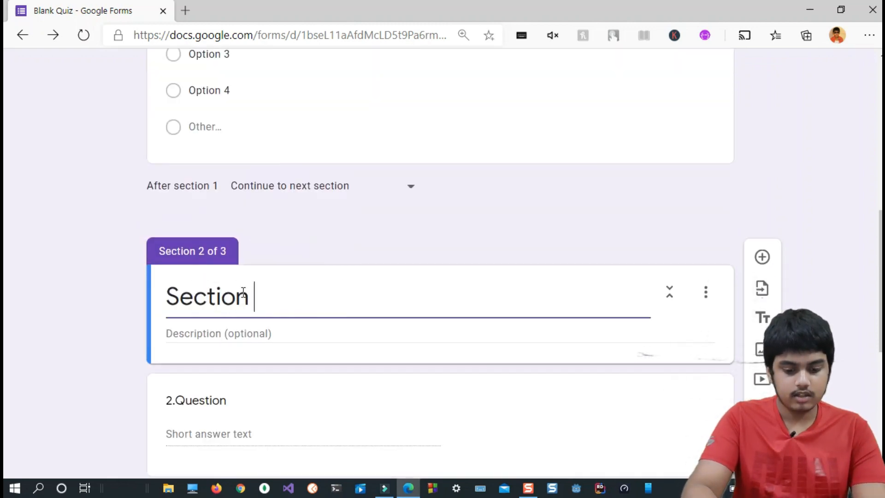
pyautogui.write(' b')
# Enter "Section a" as the form description under the Grade 10 Exam title.
pyautogui.scroll(10, 244, 294)
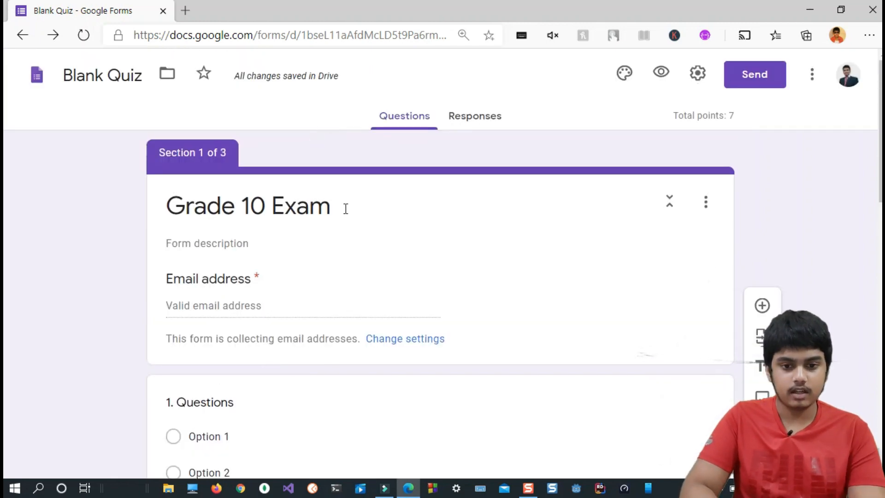
pyautogui.click(345, 208)
pyautogui.click(271, 245)
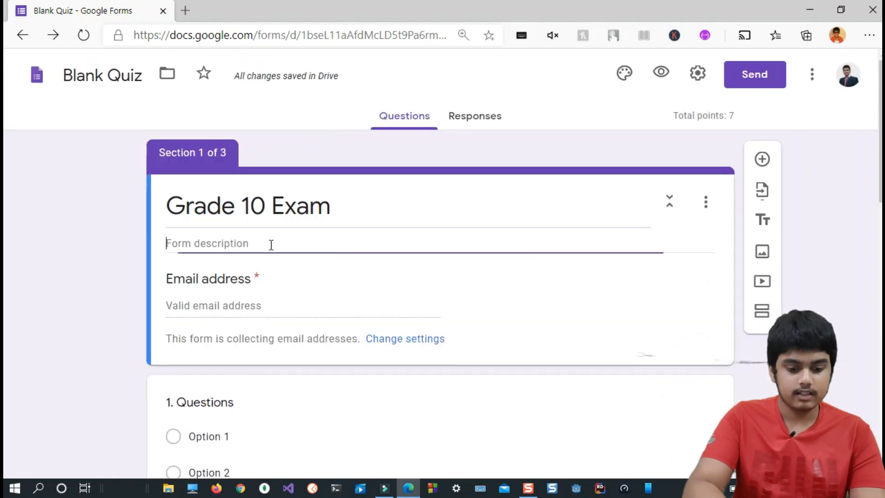
pyautogui.write('Section a')
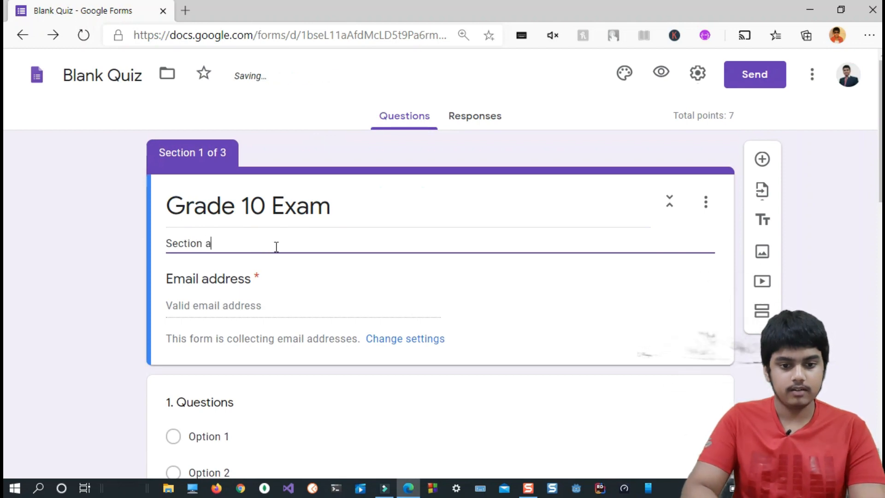
pyautogui.scroll(-15, 286, 254)
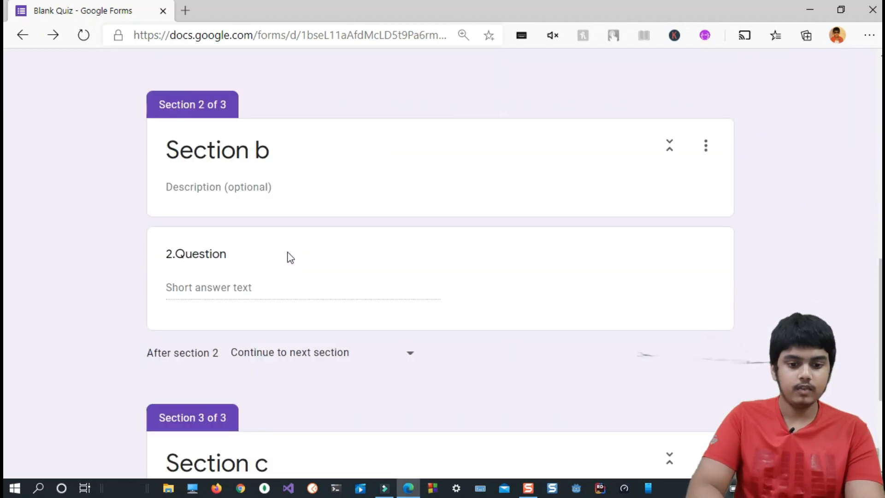
pyautogui.scroll(15, 555, 214)
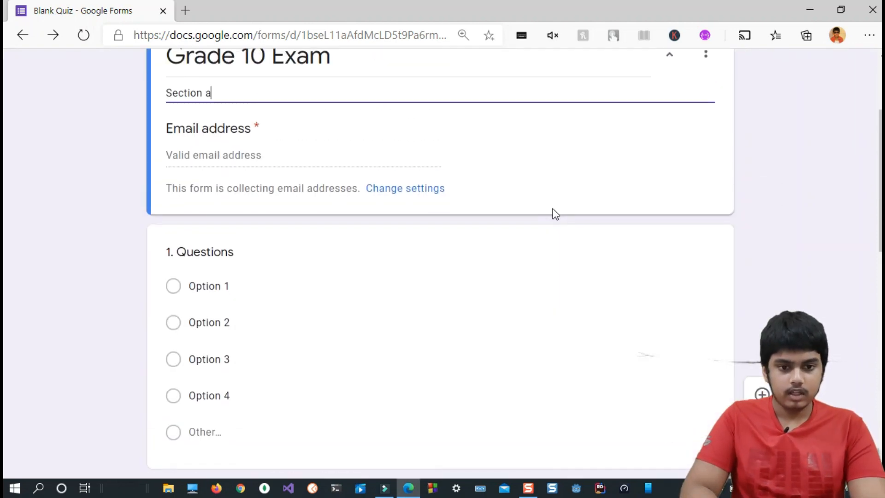
# Examine the image sources offered for Option 1 of question 1, allowing camera access, and leave without inserting an image.
pyautogui.scroll(-1, 523, 267)
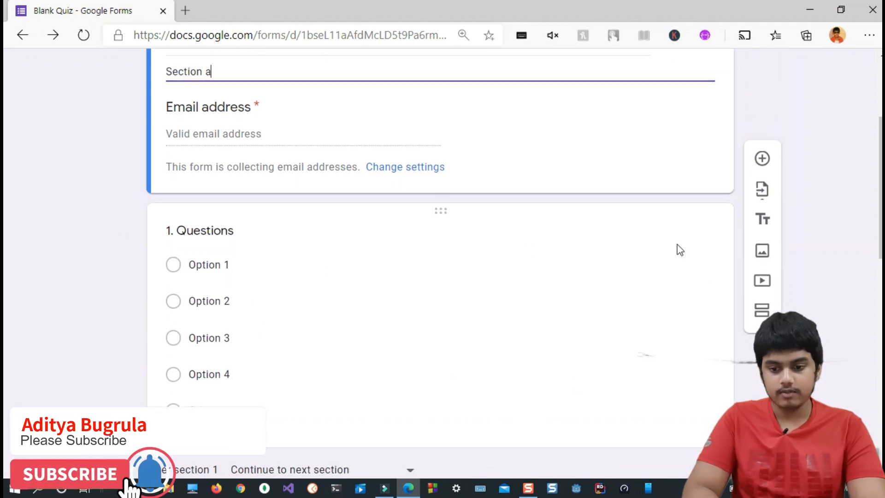
pyautogui.click(486, 225)
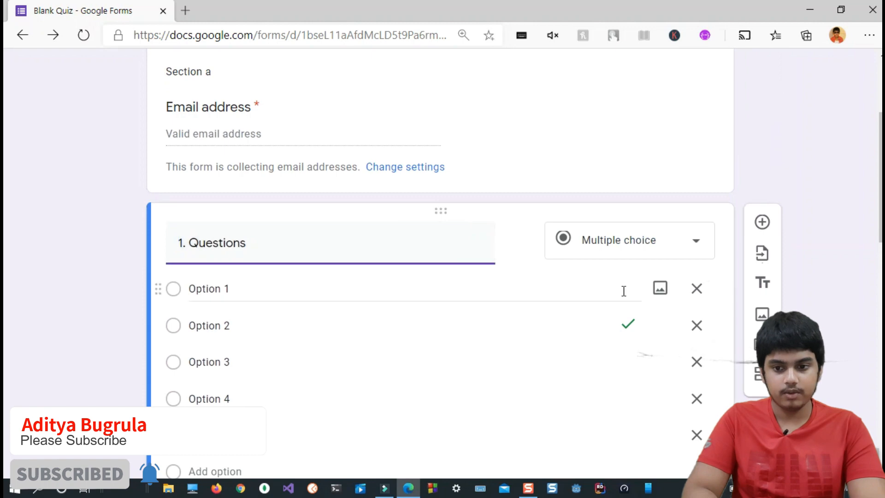
pyautogui.click(662, 289)
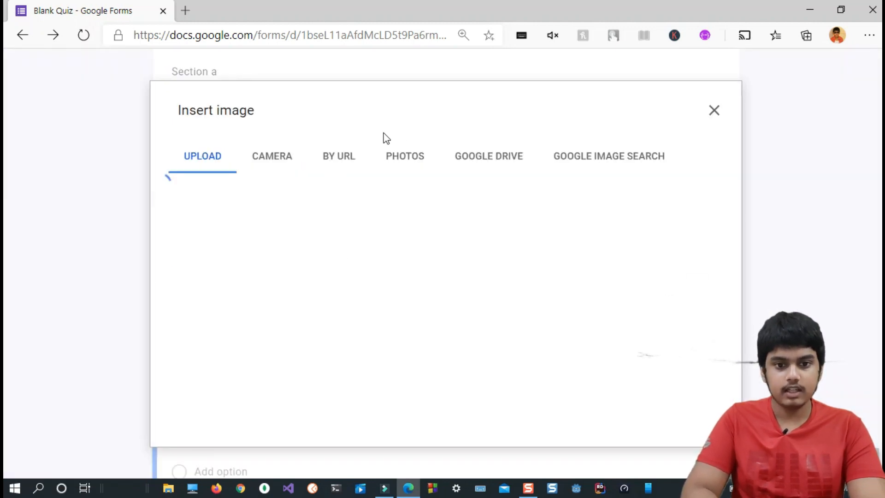
pyautogui.click(276, 166)
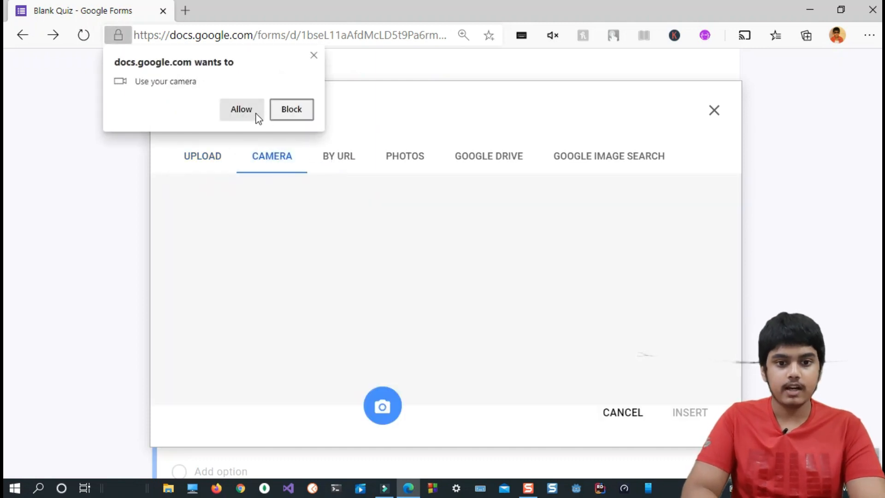
pyautogui.click(258, 115)
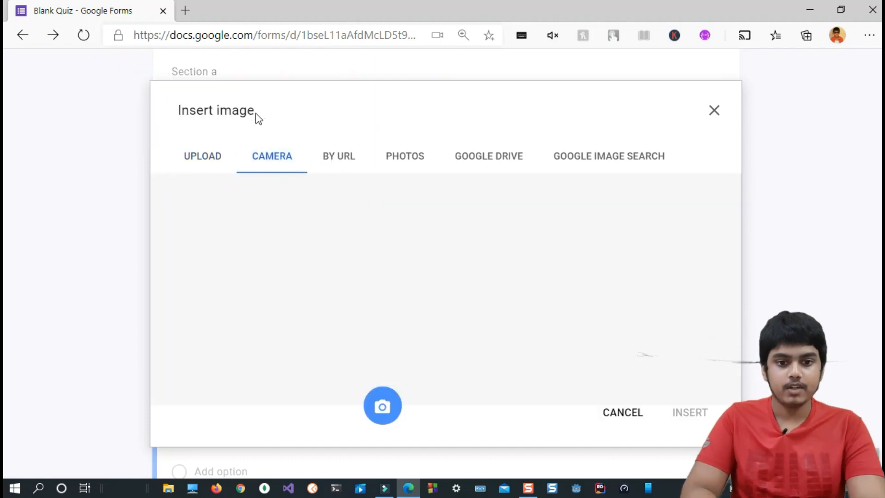
pyautogui.click(352, 165)
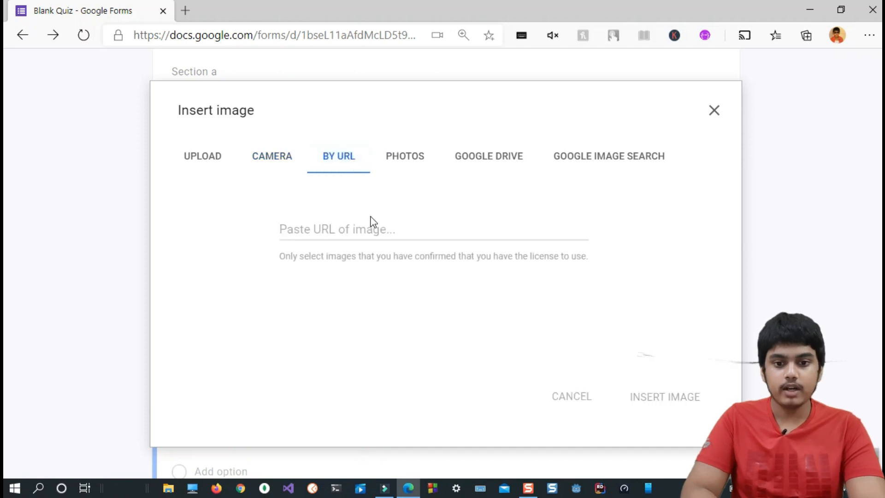
pyautogui.click(414, 162)
pyautogui.click(482, 161)
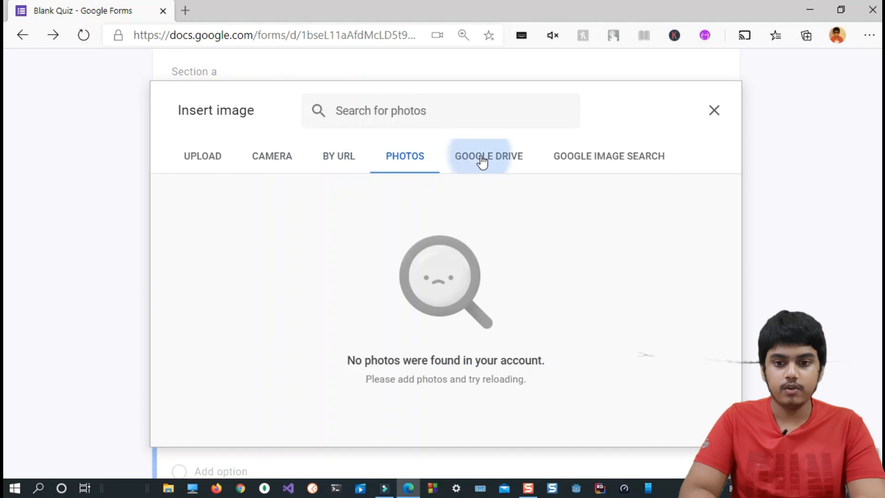
pyautogui.click(637, 153)
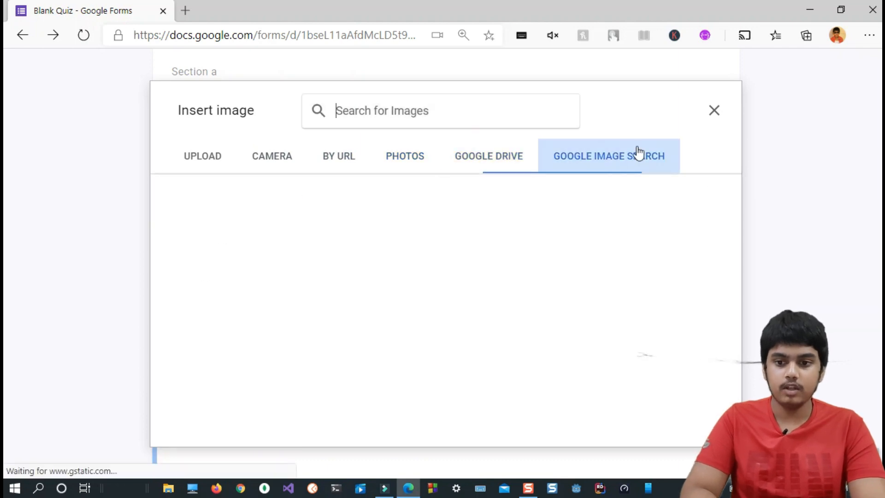
pyautogui.click(711, 117)
pyautogui.scroll(-15, 443, 251)
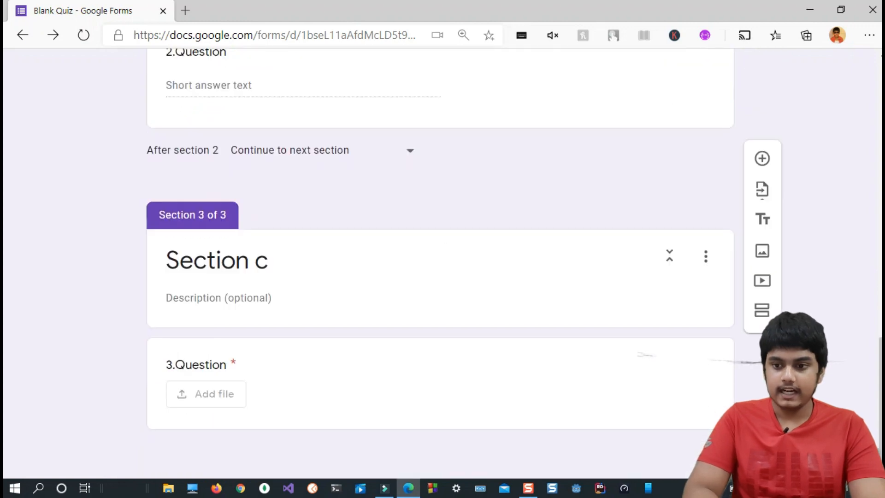
# Search YouTube by the channel owner's name and insert the video "JavaScript Tutorial | #1 Getting started in JavaScript" into the form.
pyautogui.click(758, 289)
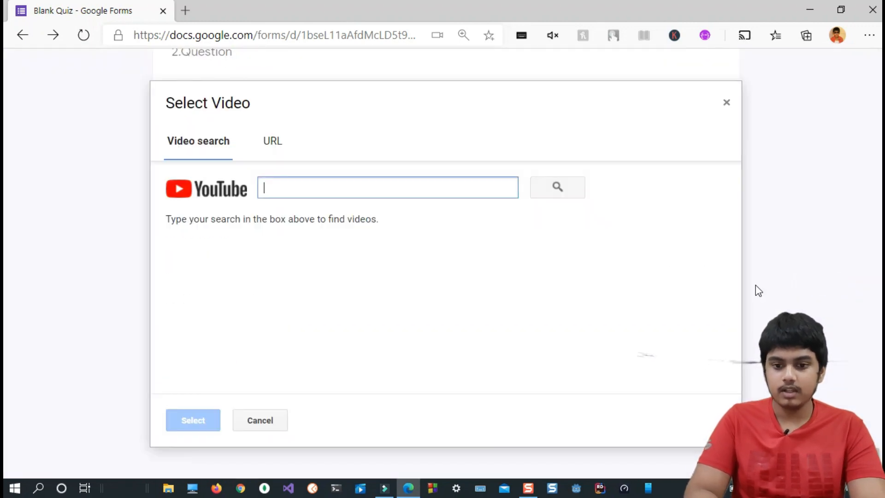
pyautogui.write('ad')
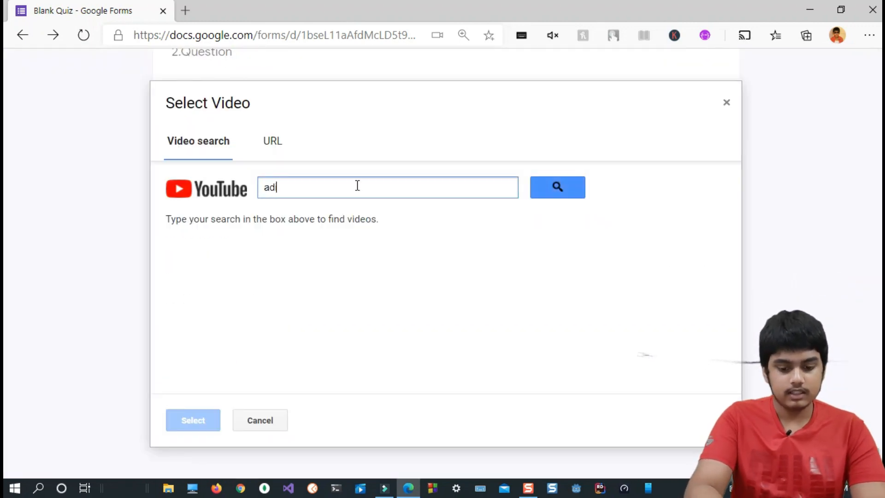
pyautogui.write('itya burgula')
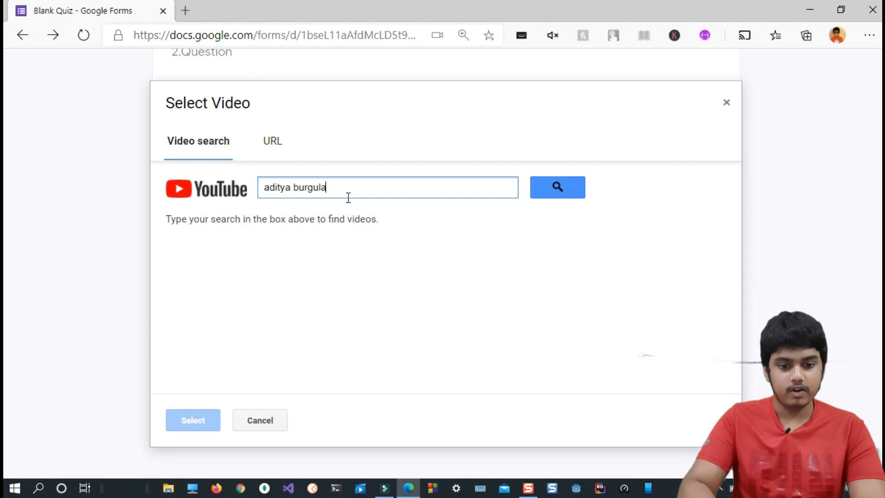
pyautogui.click(564, 192)
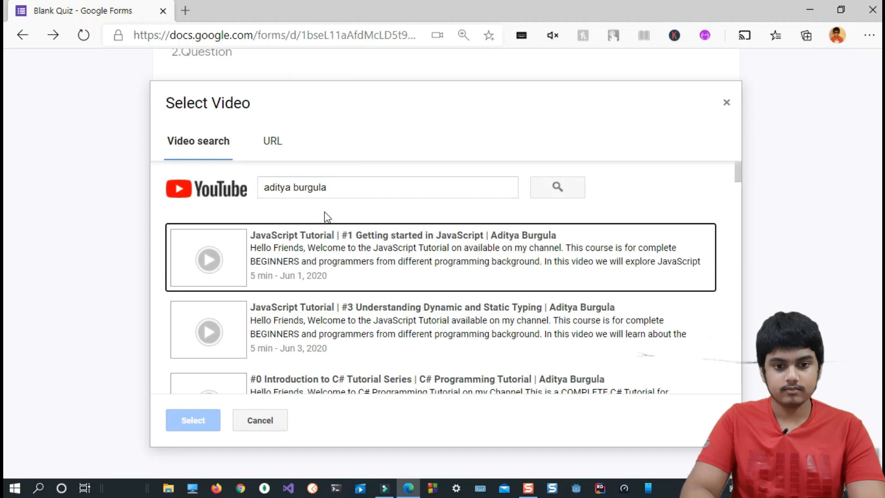
pyautogui.click(349, 251)
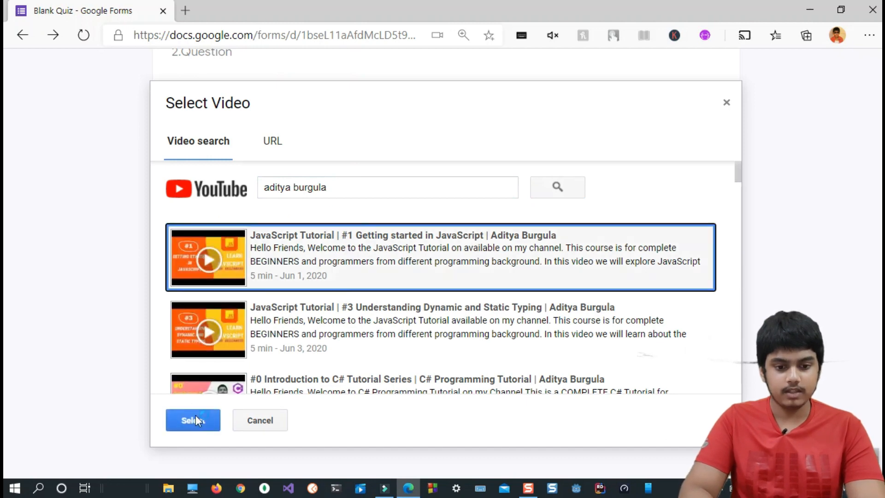
pyautogui.click(195, 419)
pyautogui.scroll(3, 593, 316)
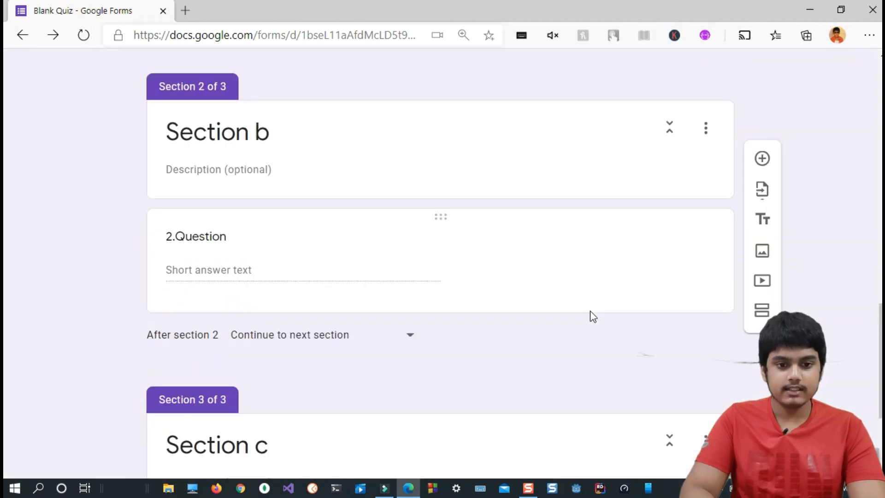
pyautogui.scroll(9, 593, 316)
pyautogui.scroll(-1, 595, 316)
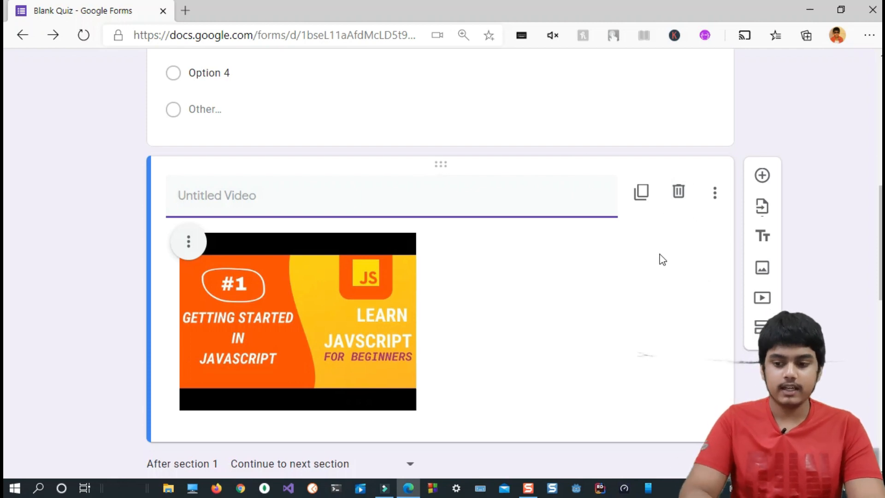
# Review the form's link sharing with a shortened URL and its HTML embed option, and look over the theme options.
pyautogui.scroll(-15, 662, 259)
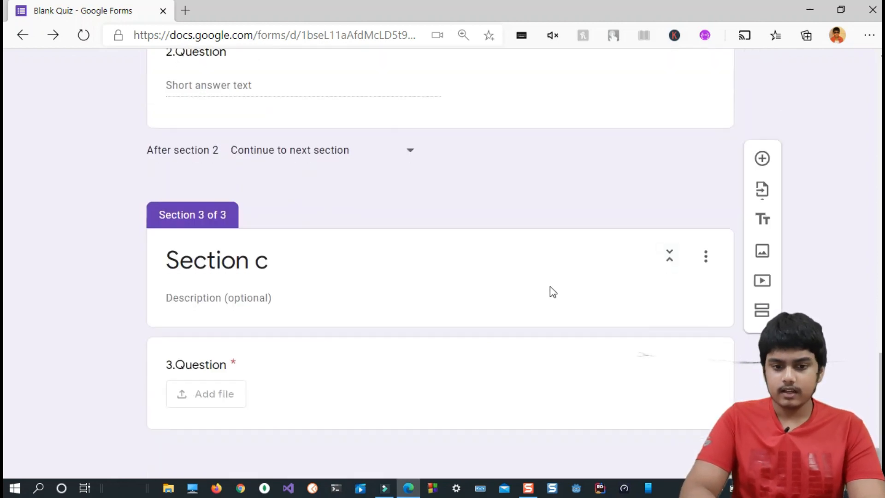
pyautogui.scroll(15, 553, 292)
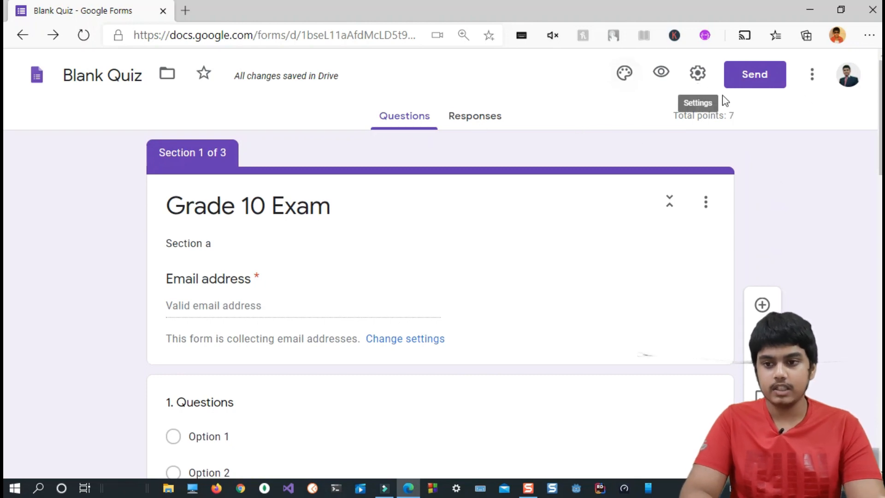
pyautogui.click(747, 79)
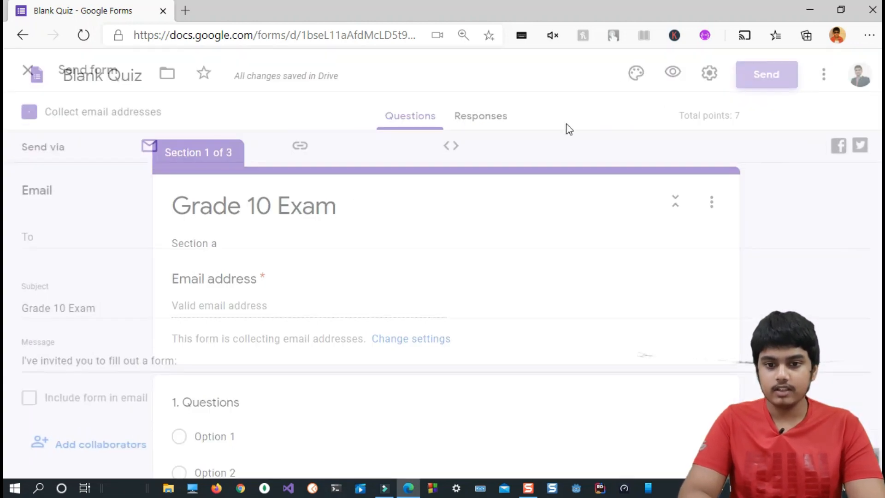
pyautogui.click(316, 147)
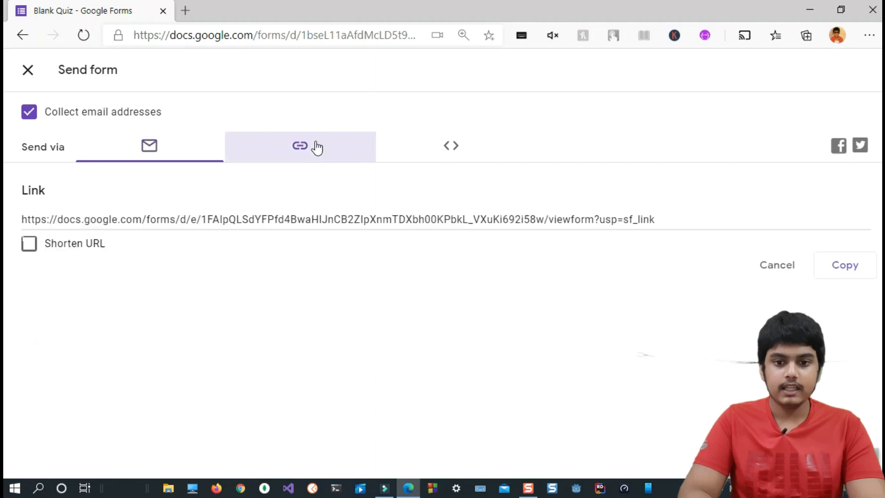
pyautogui.click(24, 252)
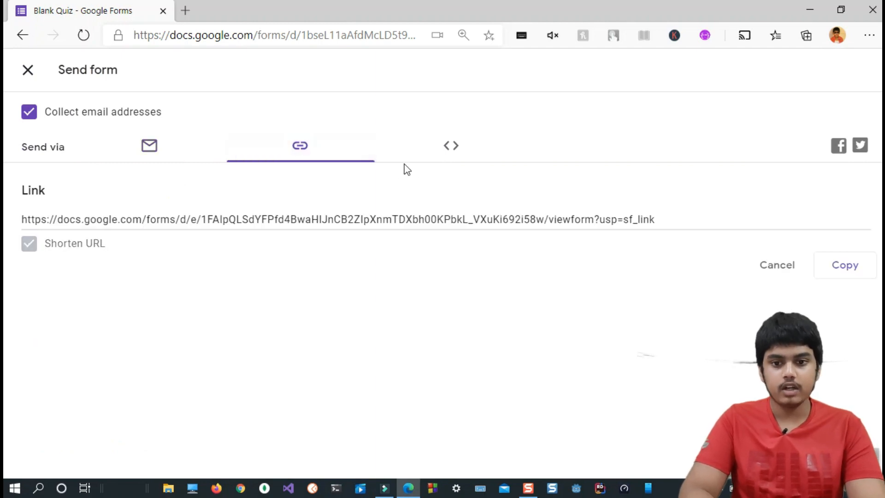
pyautogui.click(477, 147)
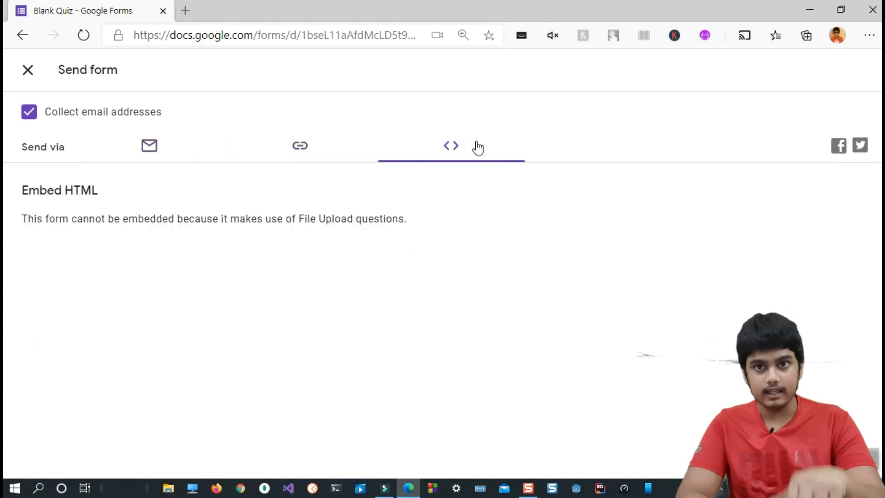
pyautogui.click(29, 84)
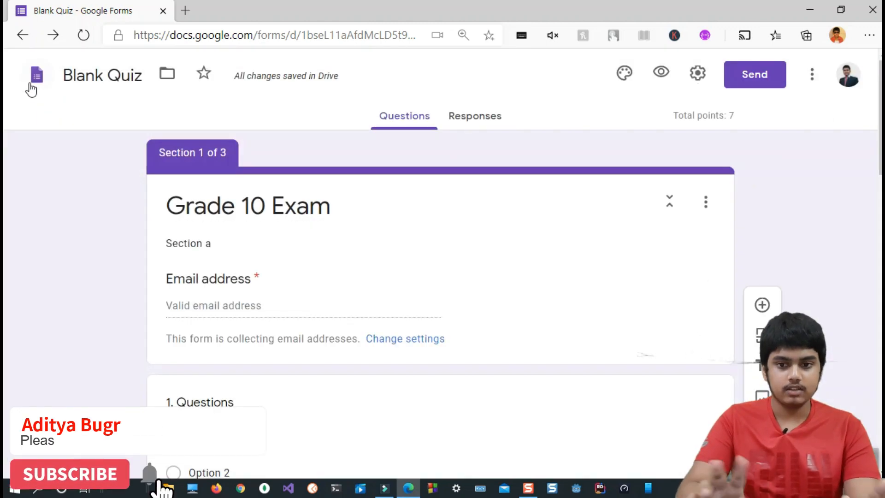
pyautogui.click(624, 72)
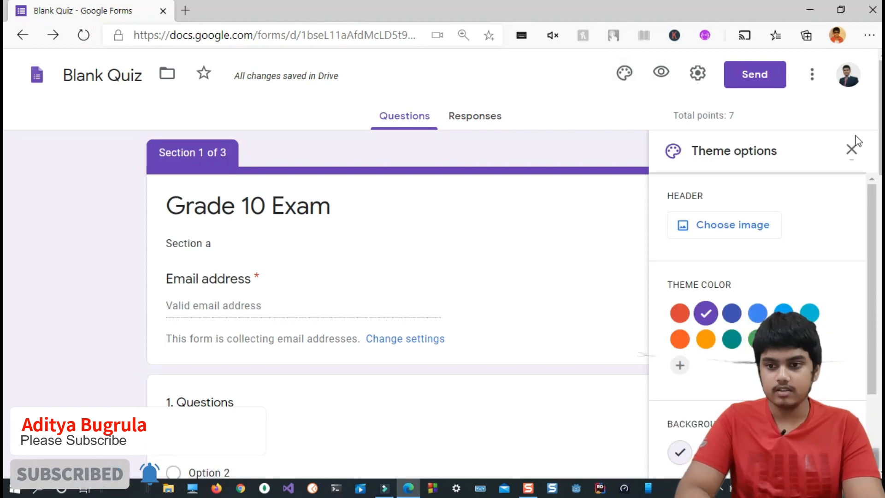
pyautogui.click(851, 149)
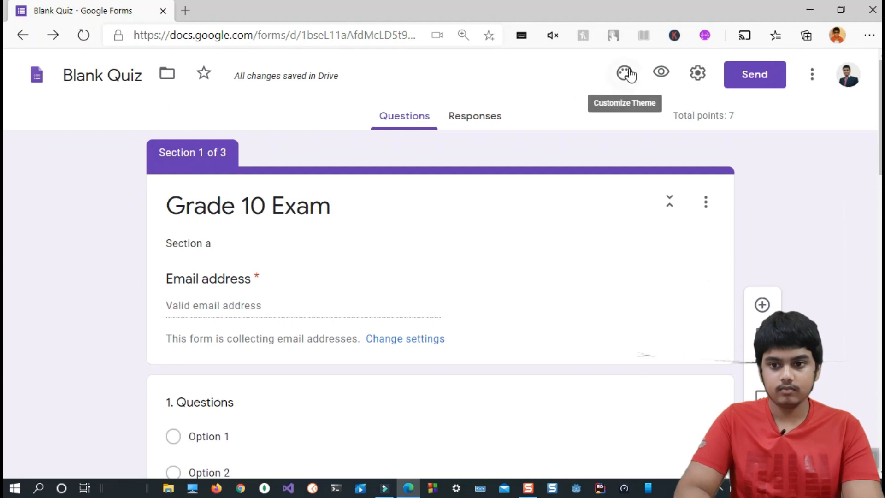
# Preview the form, fill in the respondent's email address, and choose Option 2 for question 1.
pyautogui.click(661, 72)
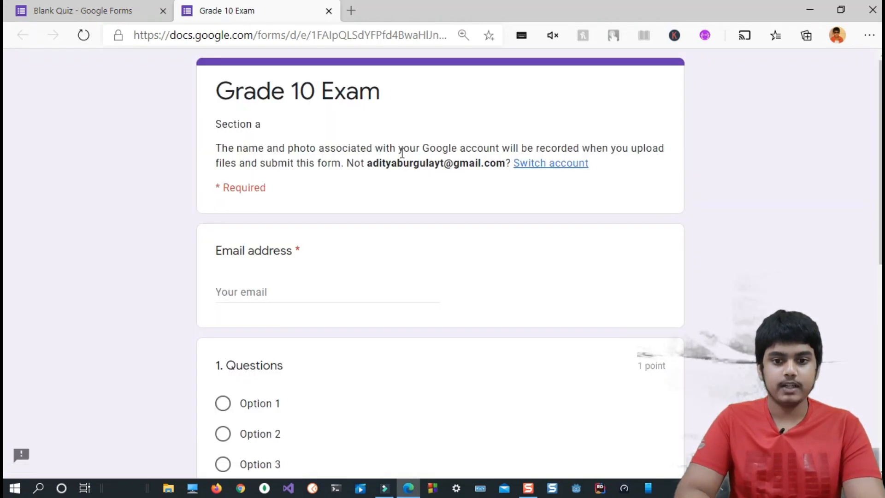
pyautogui.click(306, 288)
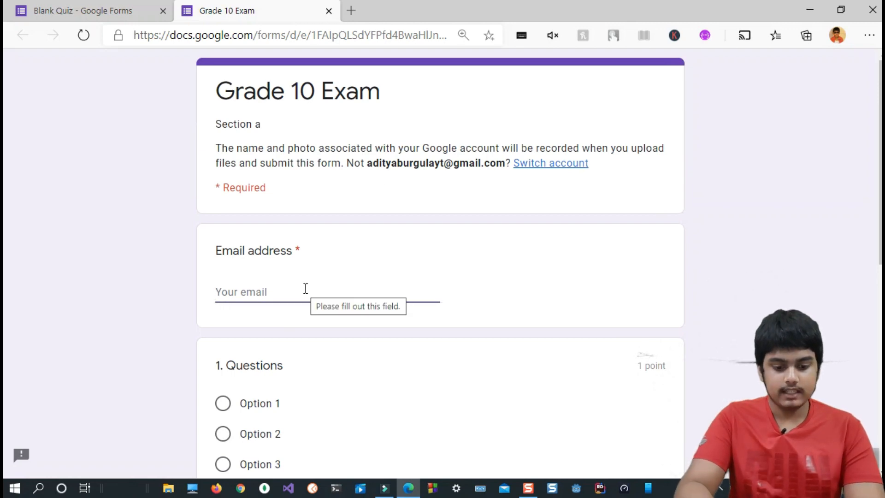
pyautogui.write('ad')
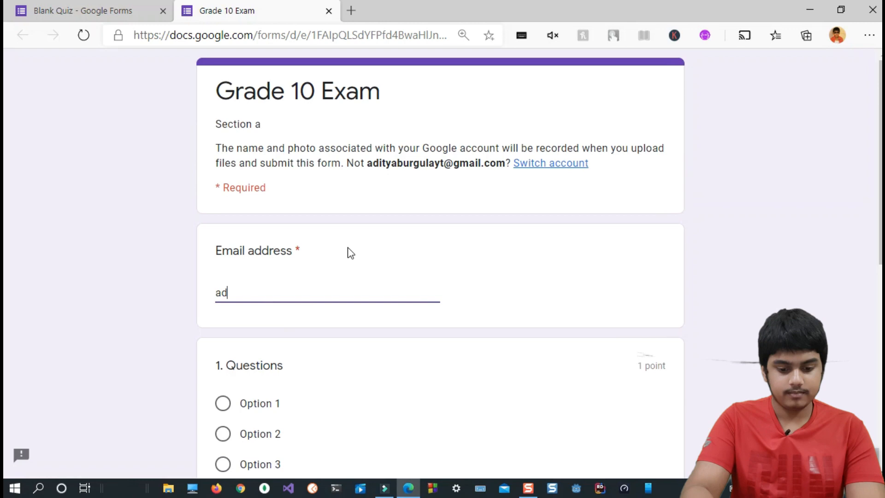
pyautogui.scroll(-3, 349, 253)
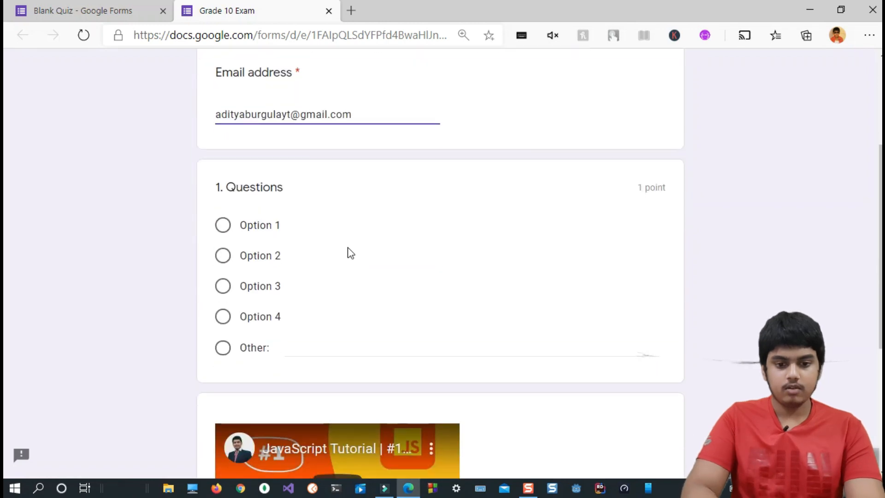
pyautogui.click(219, 256)
# Continue to Section b, answer question 2 with "dsajkhsak", and move on to Section c, trying the way back once.
pyautogui.scroll(-1, 425, 260)
pyautogui.scroll(-2, 425, 257)
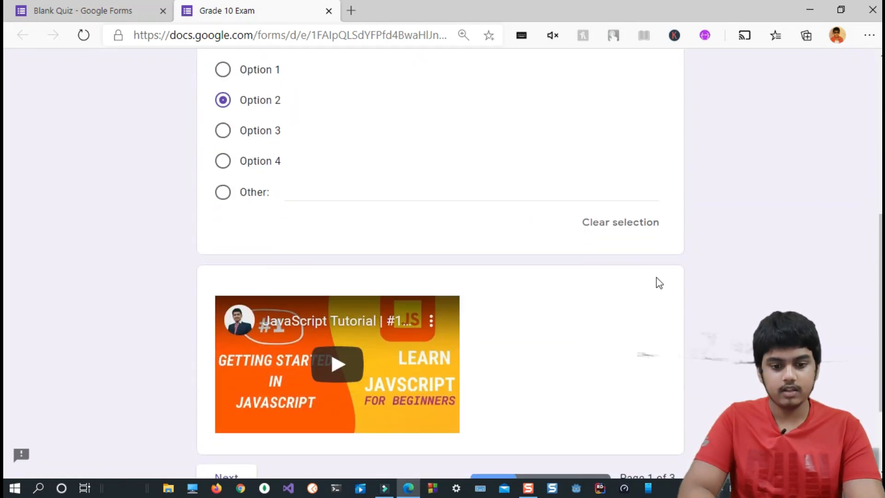
pyautogui.scroll(-3, 659, 283)
pyautogui.scroll(10, 456, 204)
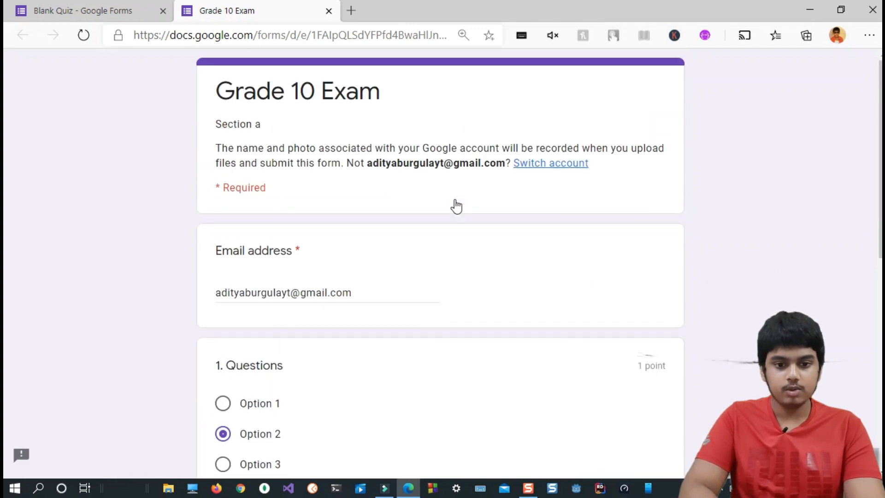
pyautogui.scroll(-8, 457, 206)
pyautogui.scroll(-2, 457, 206)
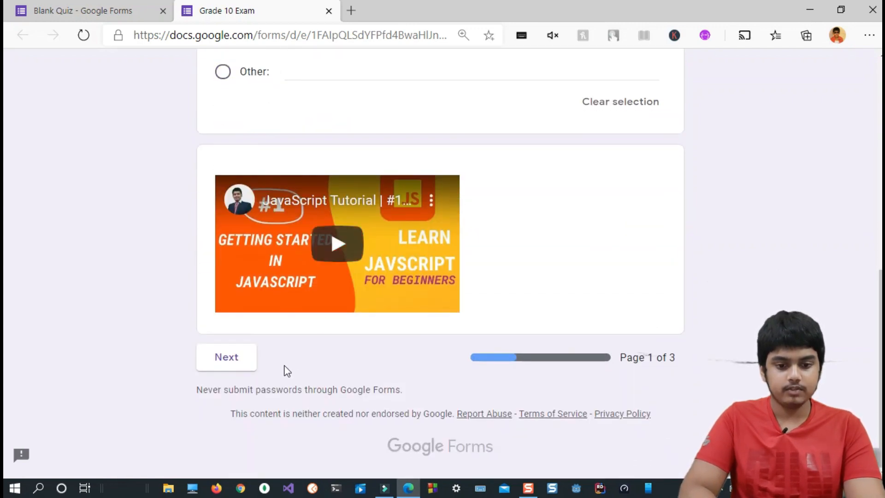
pyautogui.click(215, 367)
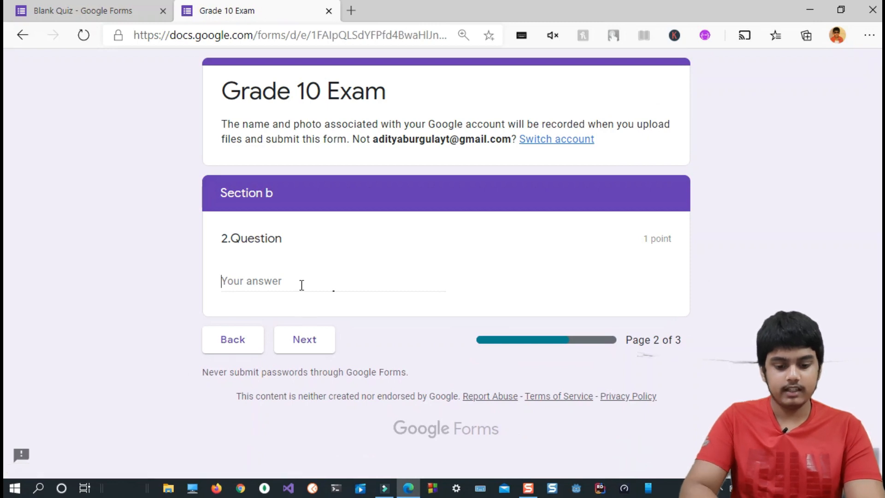
pyautogui.write('dsajkhsak')
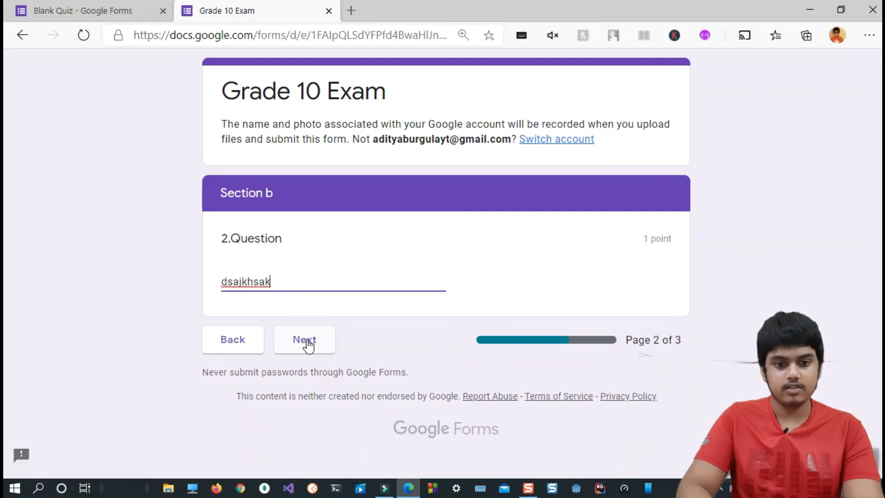
pyautogui.click(306, 341)
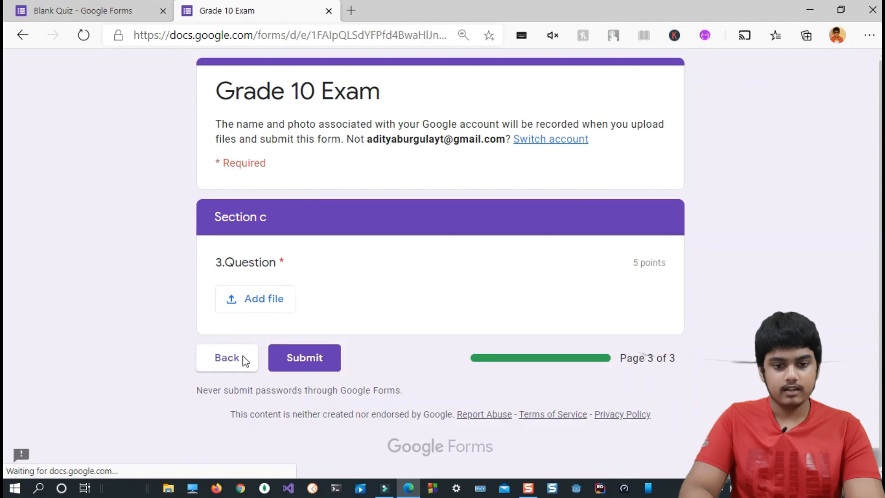
pyautogui.click(243, 363)
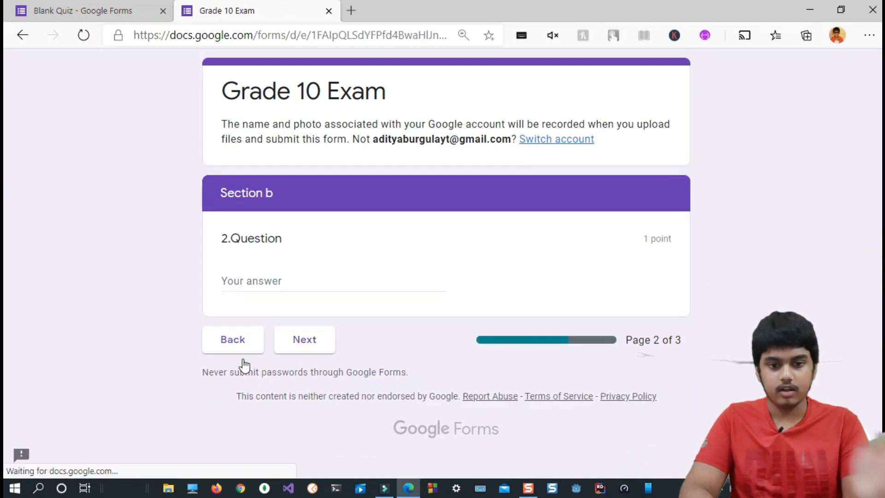
pyautogui.click(306, 346)
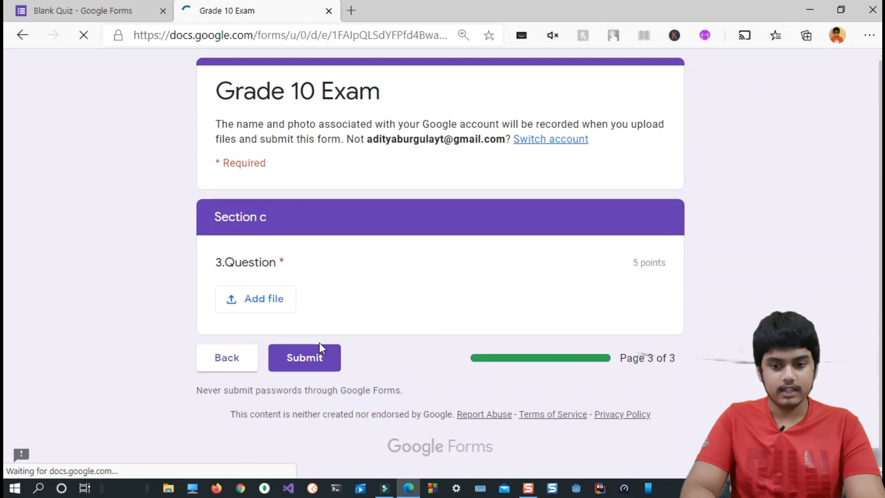
# Attach the download image from My Drive as the answer to question 3 and submit the exam response.
pyautogui.click(262, 310)
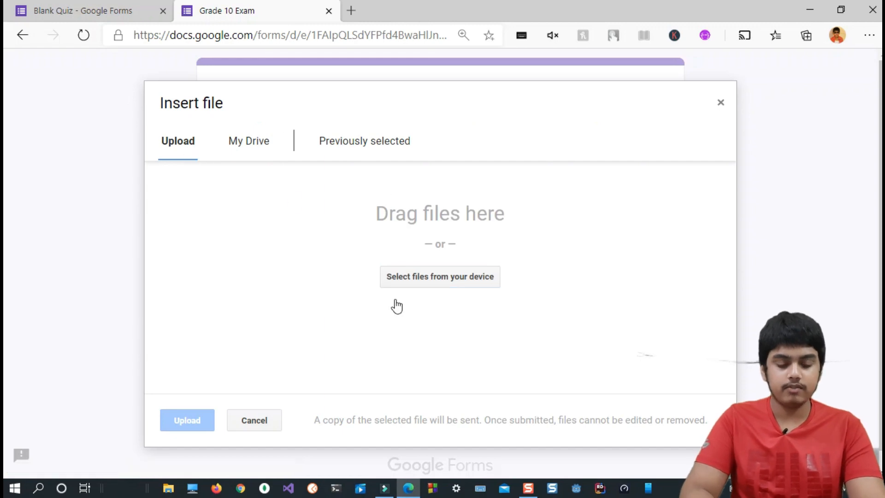
pyautogui.click(256, 141)
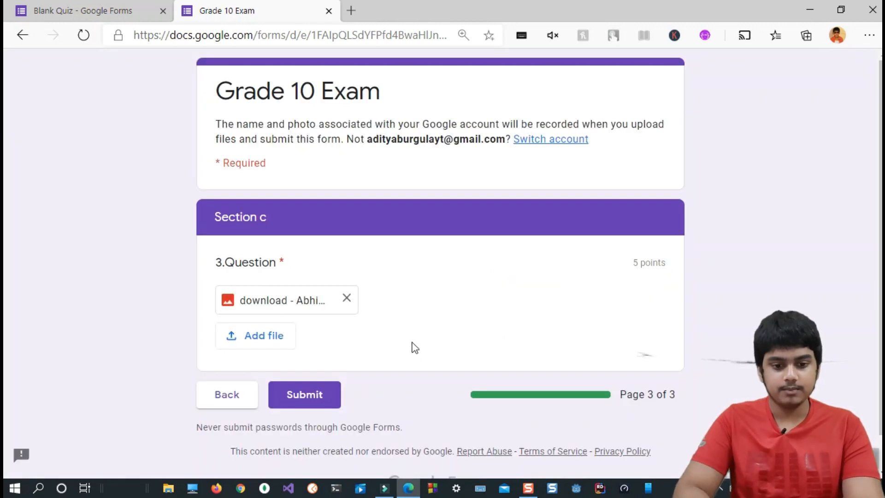
pyautogui.scroll(-1, 413, 348)
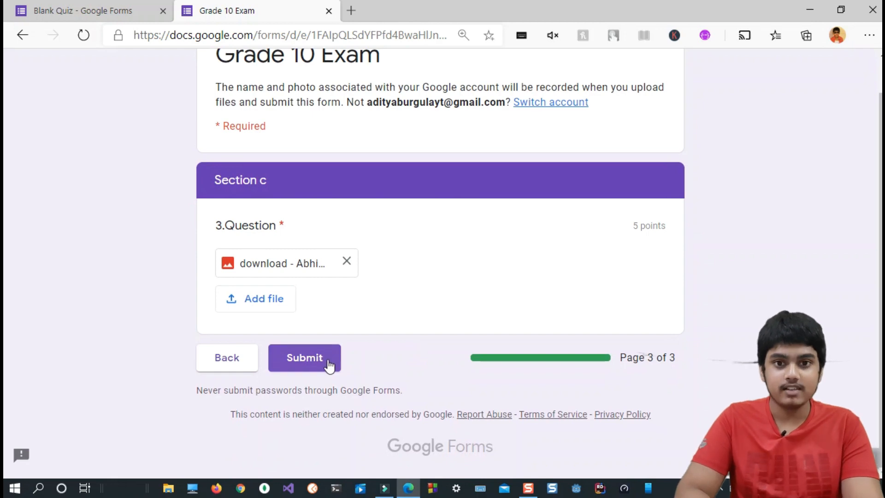
pyautogui.scroll(1, 507, 159)
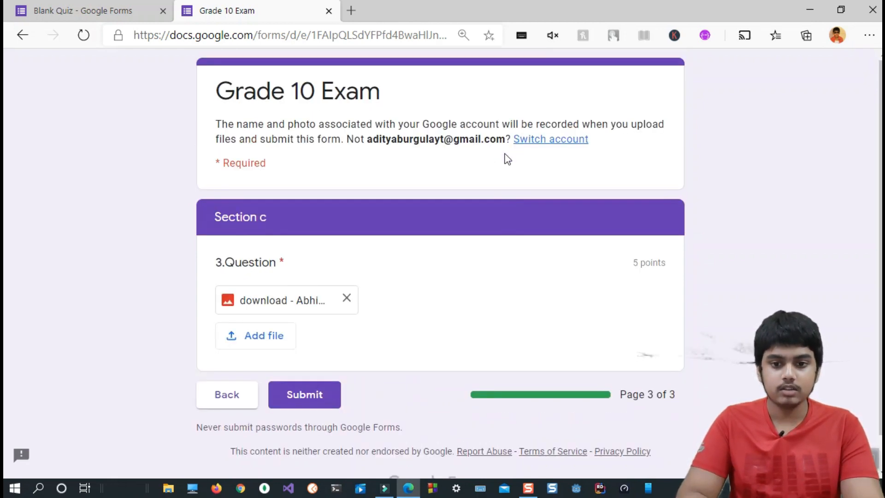
pyautogui.scroll(-1, 507, 159)
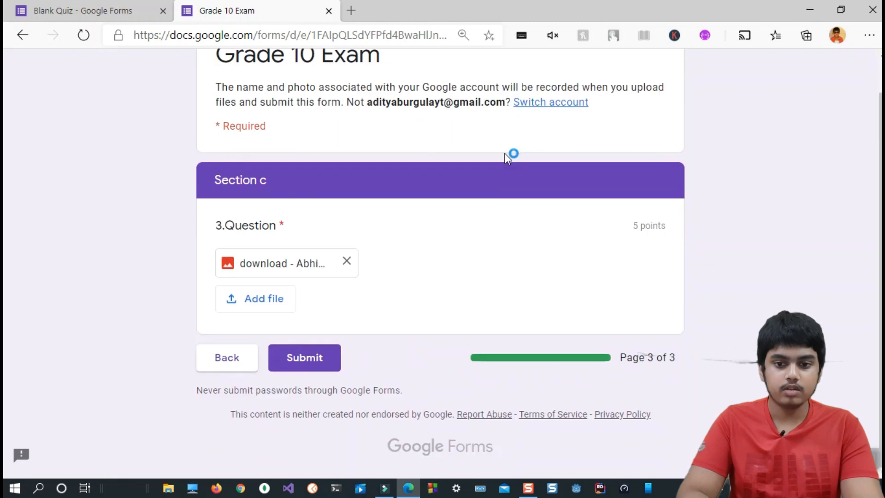
pyautogui.click(321, 370)
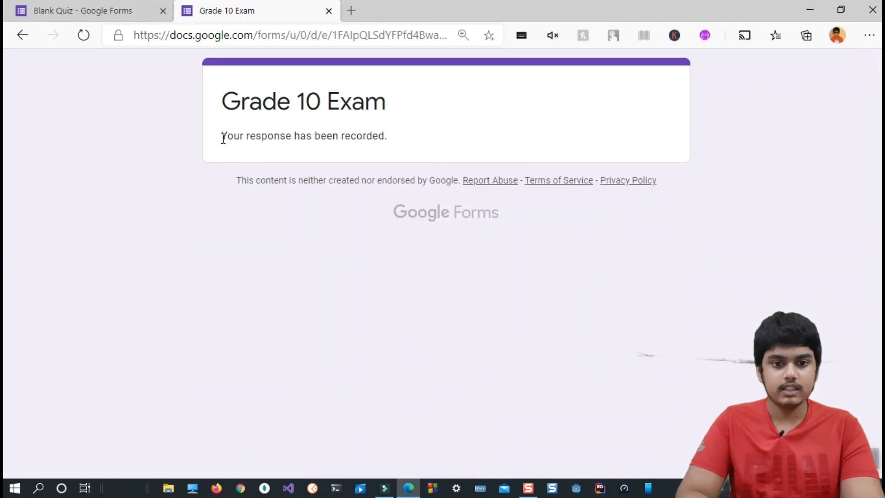
pyautogui.moveTo(224, 138); pyautogui.dragTo(386, 139)
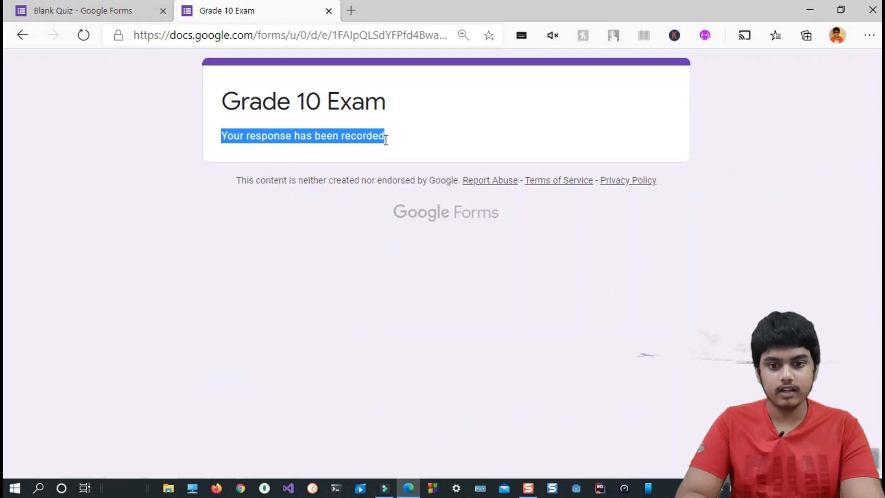
# Reload the submitted exam page to try responding to the form a second time.
pyautogui.click(83, 10)
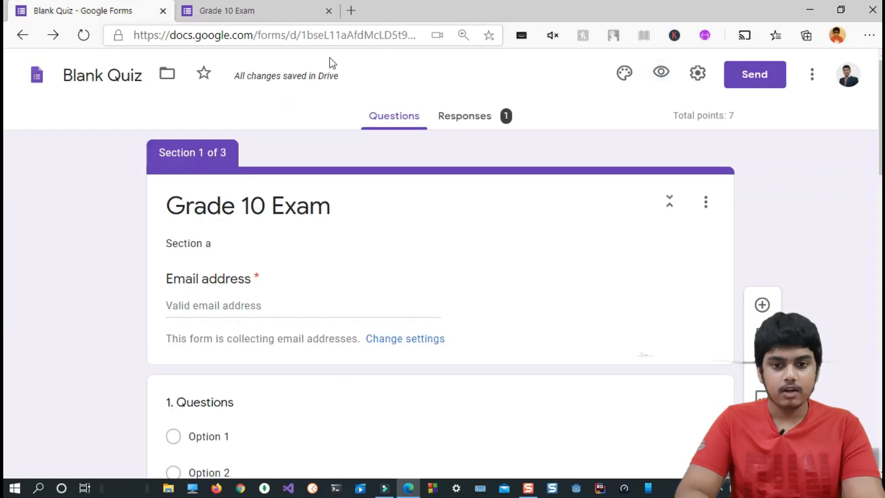
pyautogui.click(230, 10)
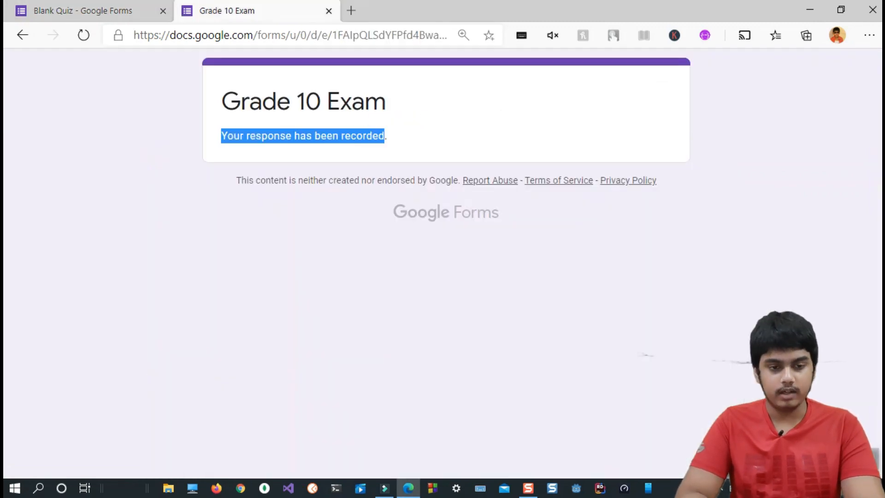
pyautogui.click(82, 36)
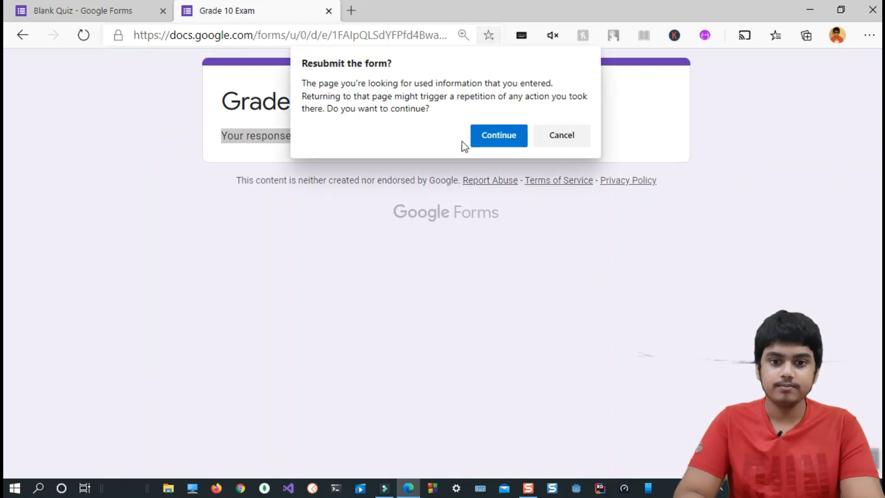
pyautogui.click(485, 145)
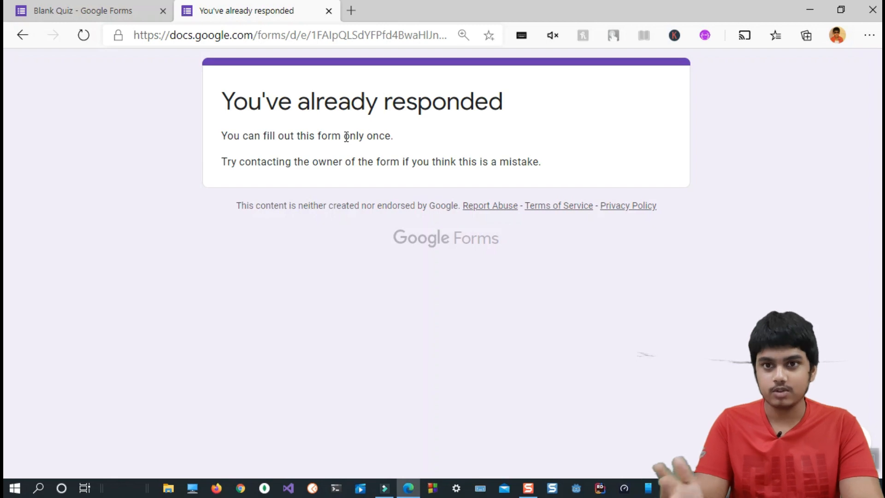
# Return to the quiz editor and check the one-response limit in the general settings, leaving them unsaved.
pyautogui.click(87, 9)
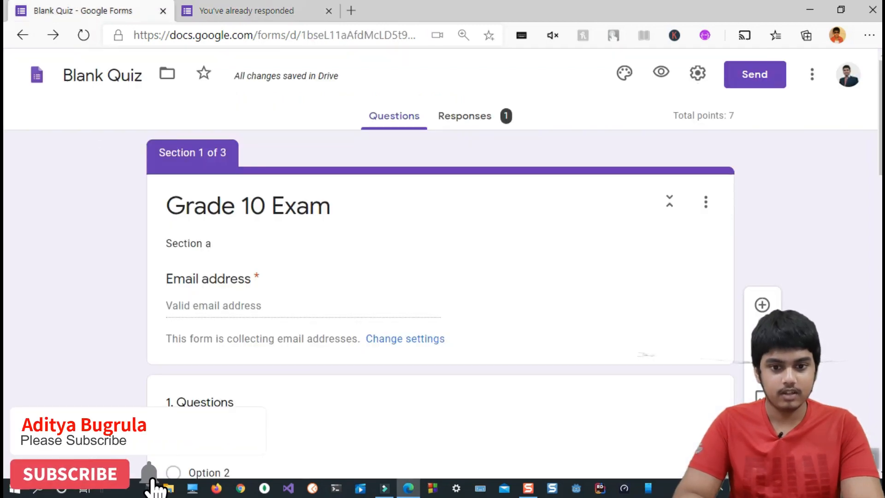
pyautogui.click(697, 72)
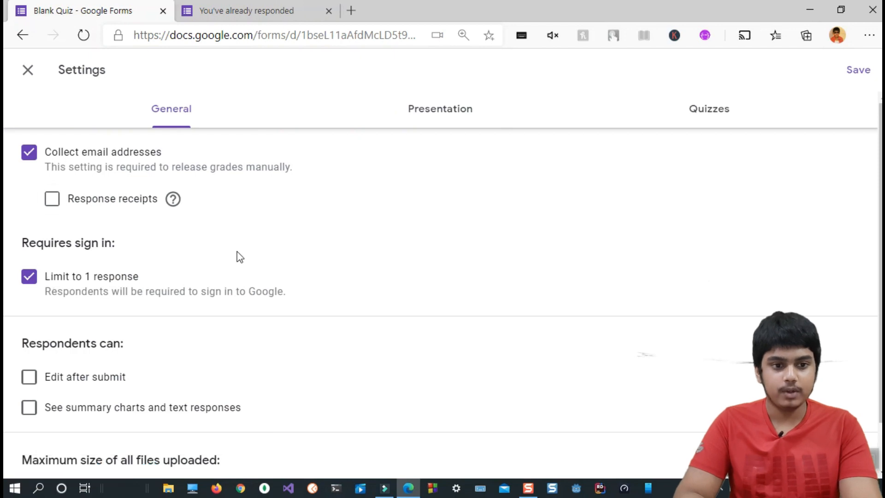
pyautogui.click(28, 70)
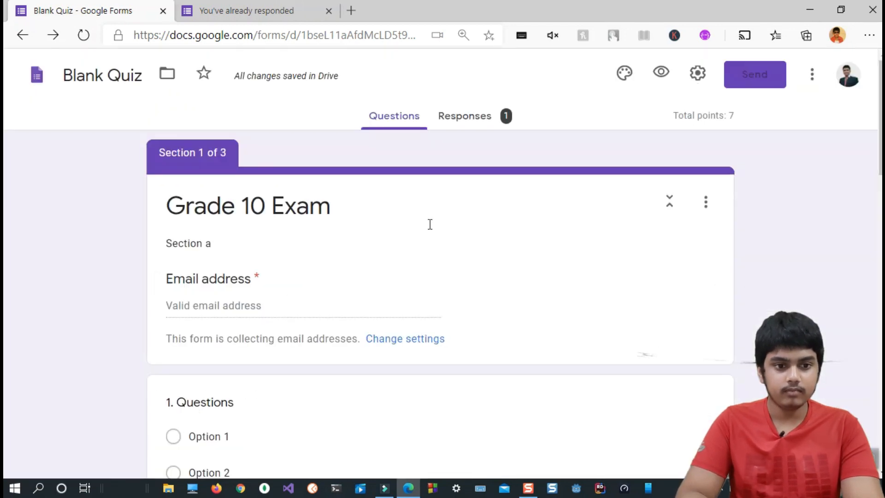
# Review the summary of the collected responses, covering the insights, the scores and the answers to each section's question.
pyautogui.click(468, 123)
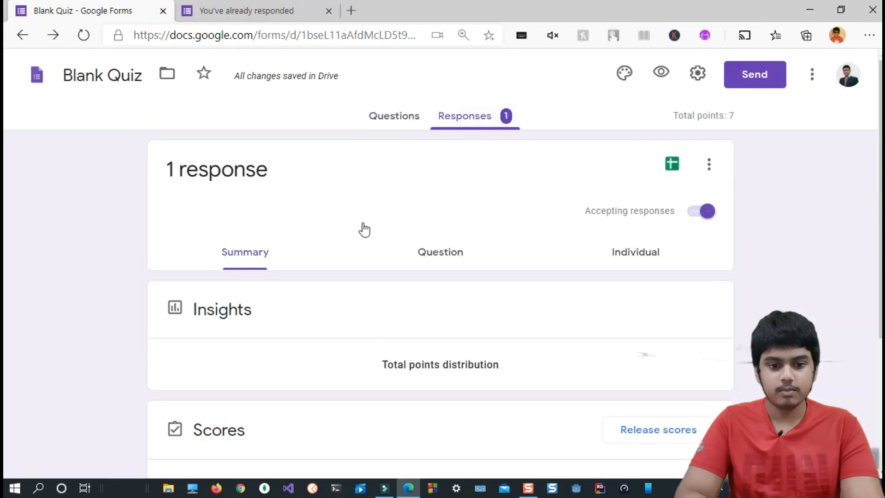
pyautogui.scroll(-5, 363, 229)
pyautogui.scroll(-7, 362, 229)
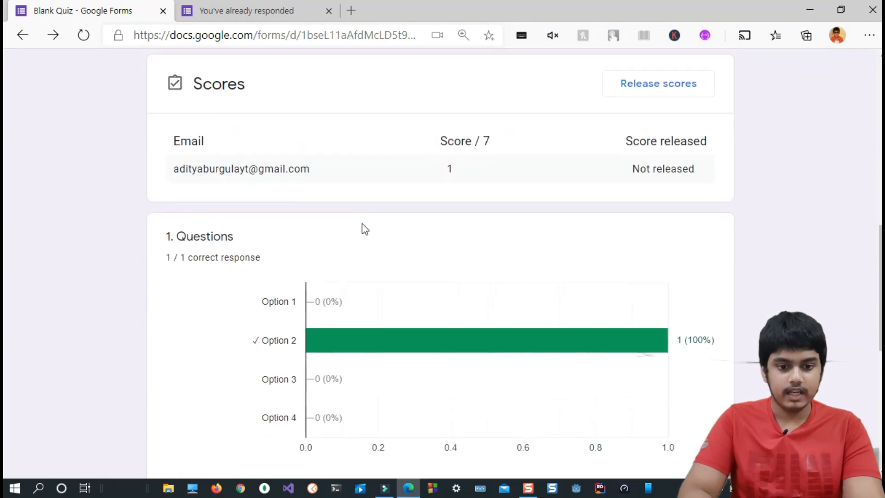
pyautogui.scroll(-5, 362, 229)
pyautogui.scroll(-3, 362, 229)
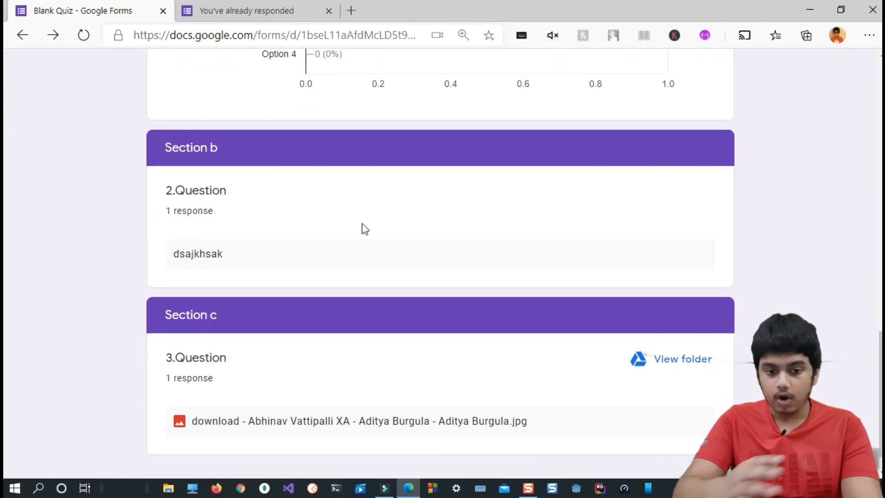
pyautogui.scroll(20, 362, 229)
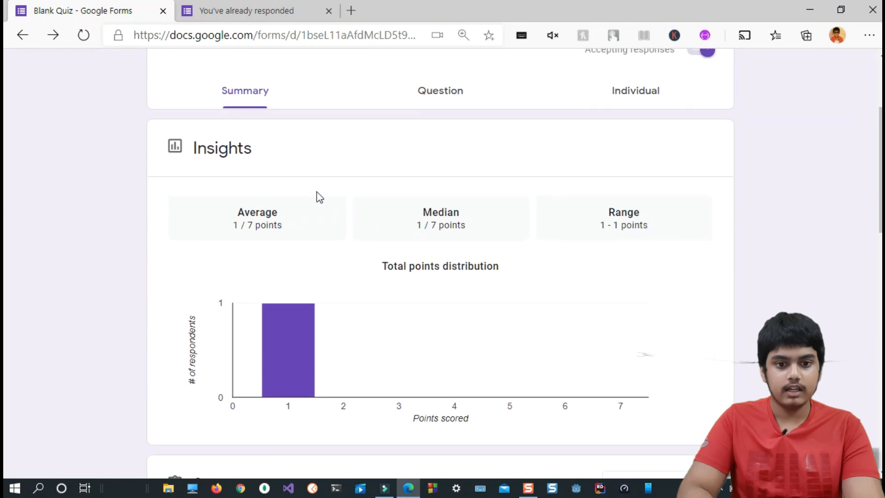
# Look at the responses by question and by individual, and check the list of respondents.
pyautogui.click(441, 253)
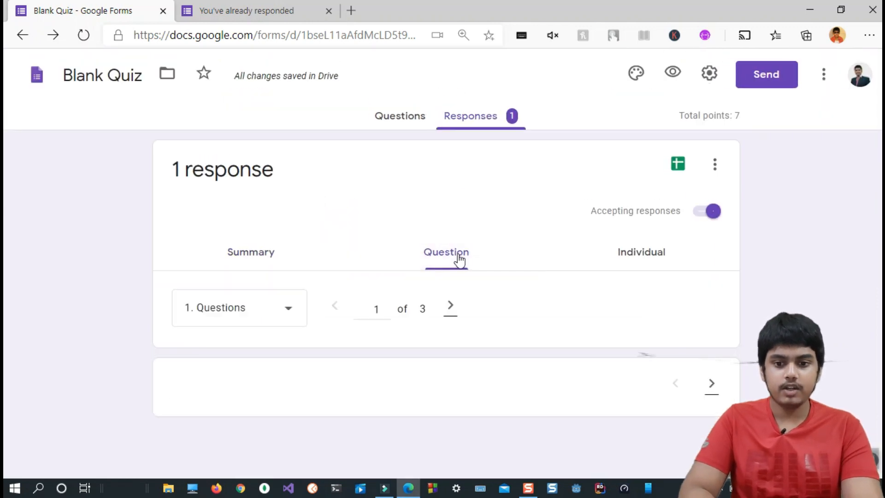
pyautogui.scroll(-1, 464, 256)
pyautogui.click(625, 233)
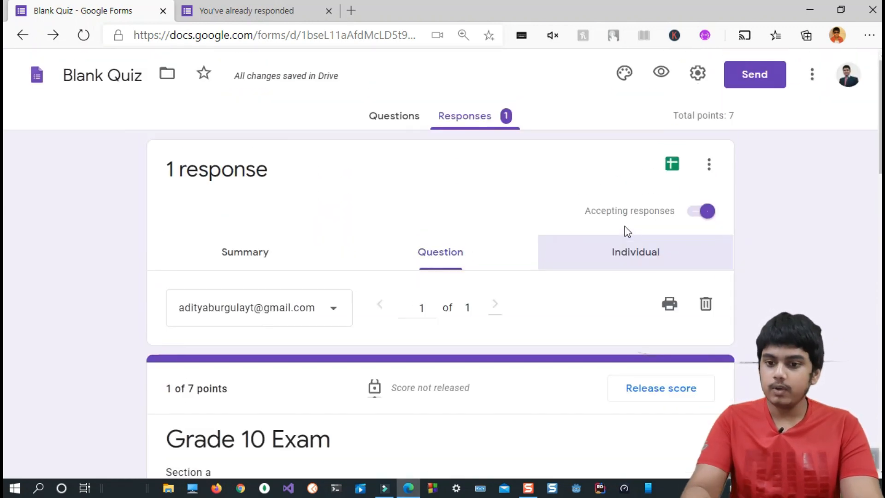
pyautogui.scroll(-3, 625, 233)
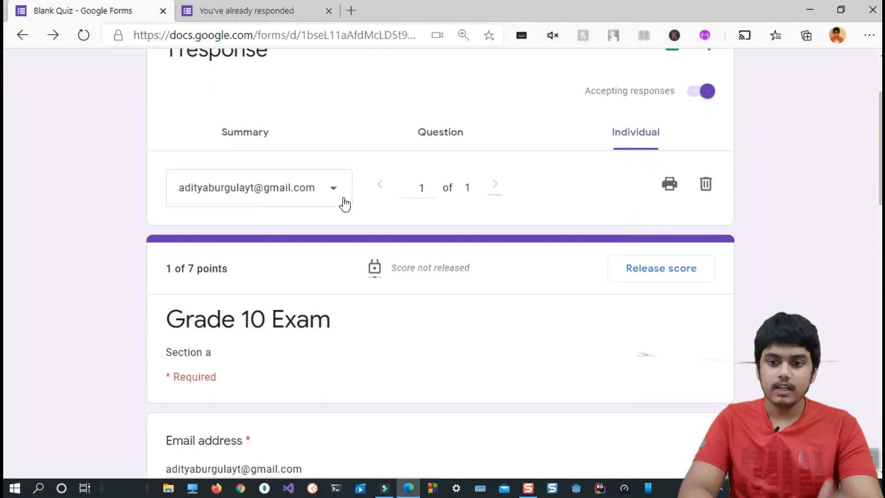
pyautogui.click(327, 197)
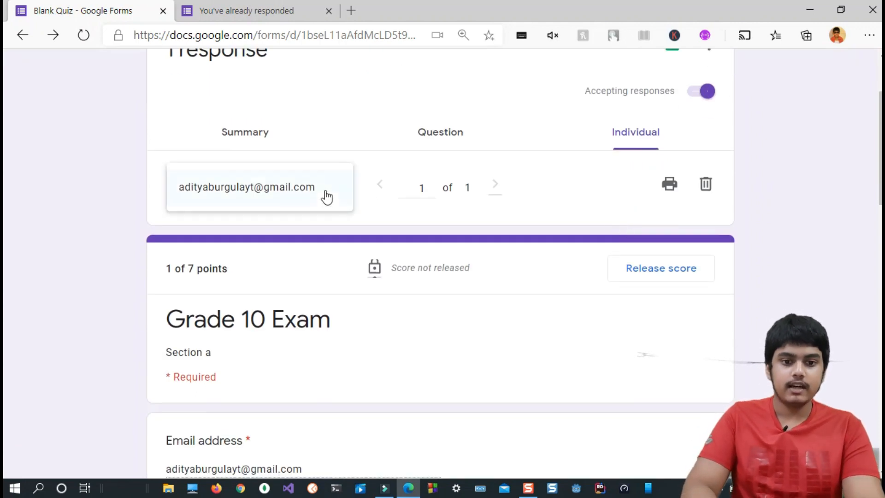
pyautogui.click(327, 197)
pyautogui.scroll(3, 547, 164)
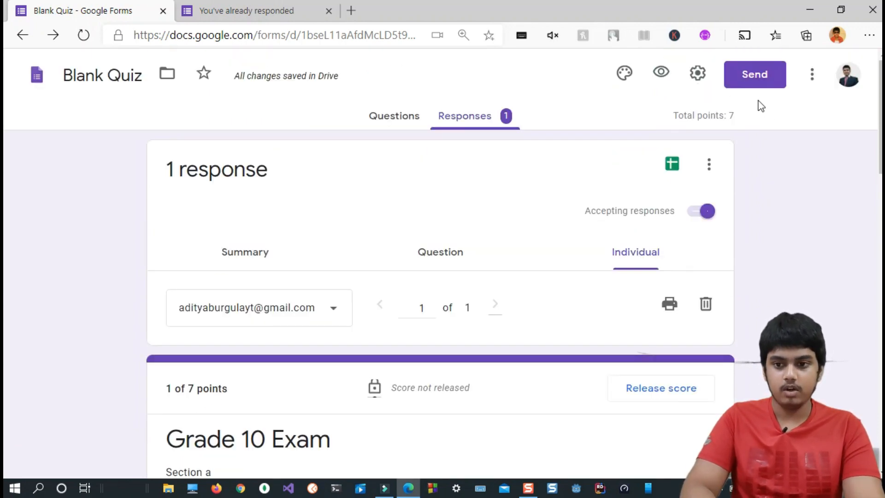
# Check the email collection setting of the form and how respondents are listed by email in the individual responses.
pyautogui.click(698, 74)
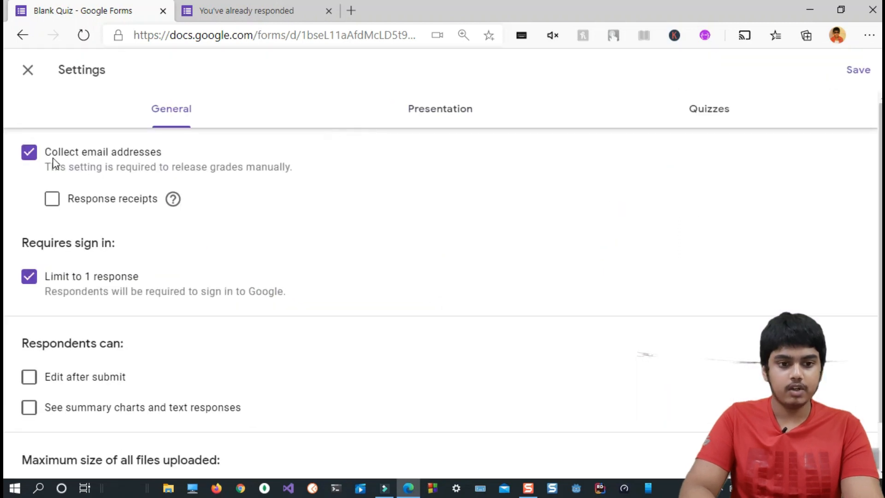
pyautogui.click(27, 74)
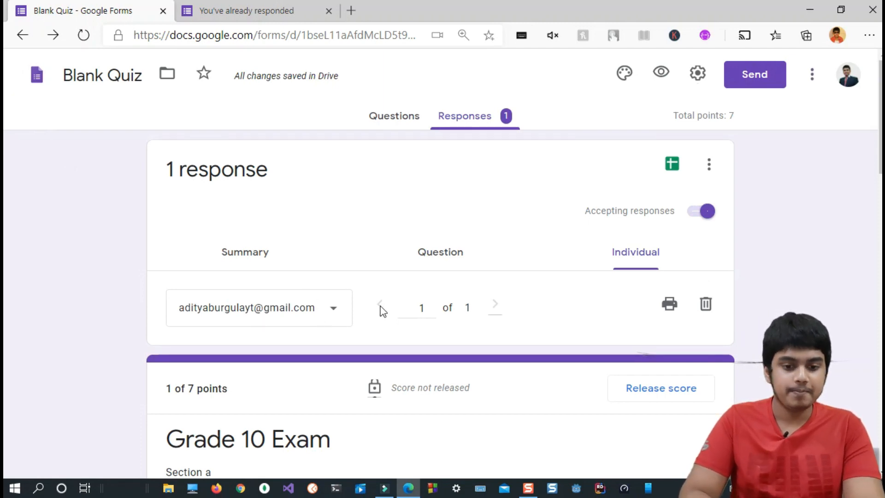
pyautogui.scroll(-2, 381, 310)
pyautogui.click(338, 216)
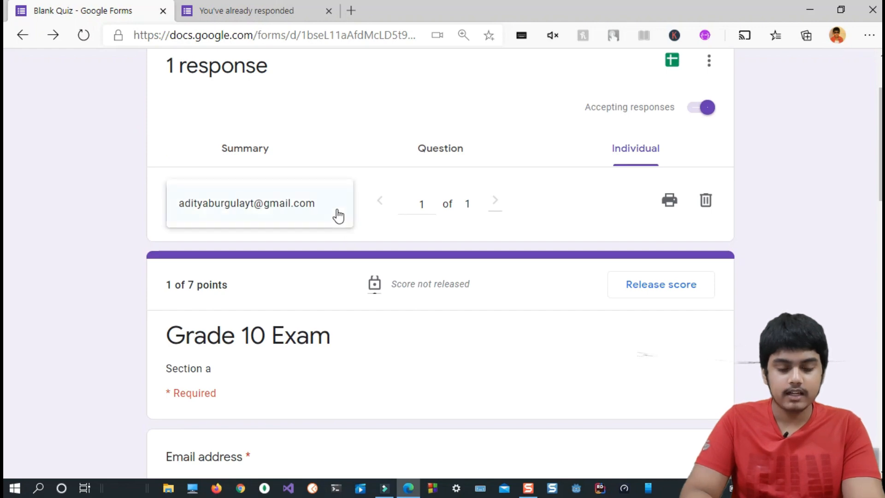
pyautogui.click(199, 251)
# Examine the individual response from its score and email address through the question 1 answer and video to Section b.
pyautogui.scroll(-1, 200, 251)
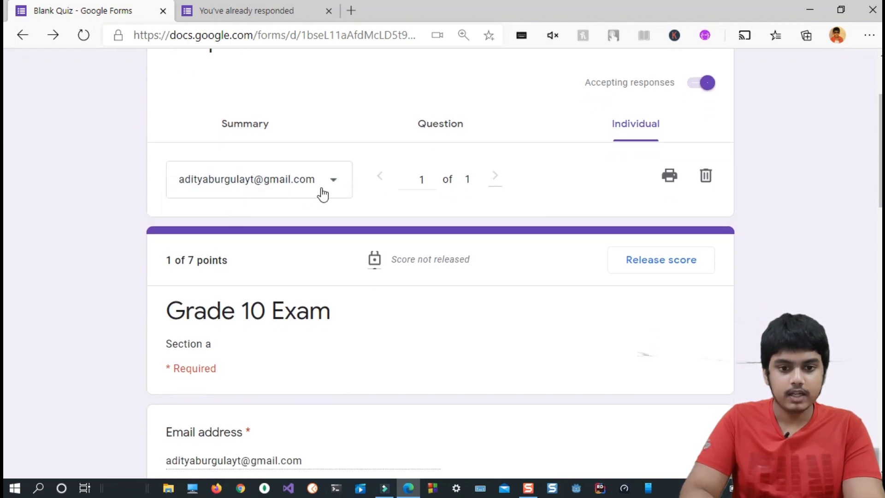
pyautogui.scroll(-5, 337, 191)
pyautogui.scroll(-5, 338, 191)
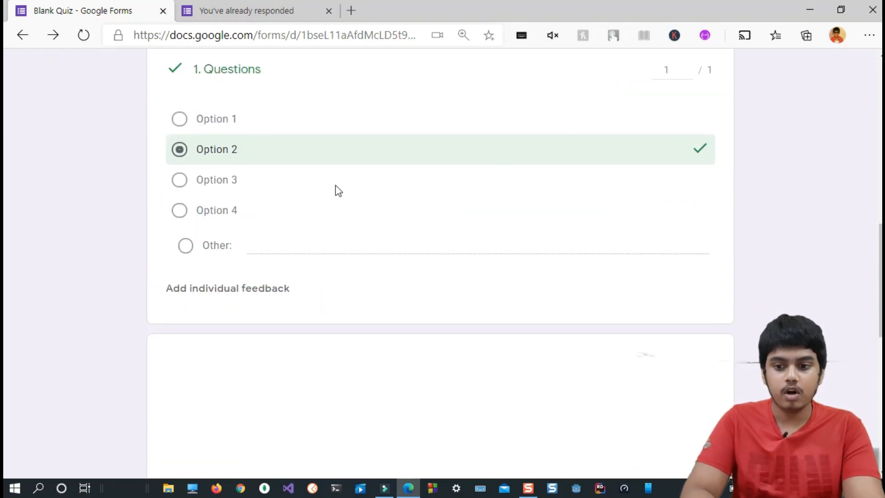
pyautogui.scroll(10, 337, 190)
pyautogui.scroll(-6, 336, 189)
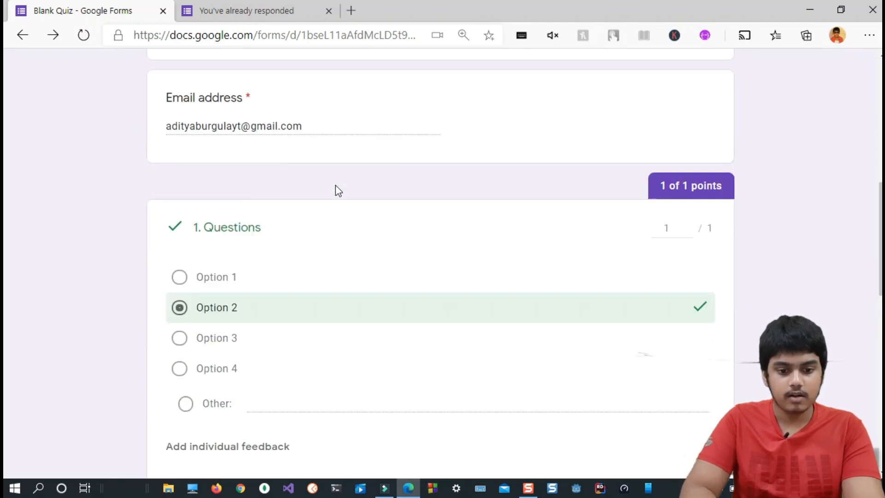
pyautogui.scroll(-13, 253, 306)
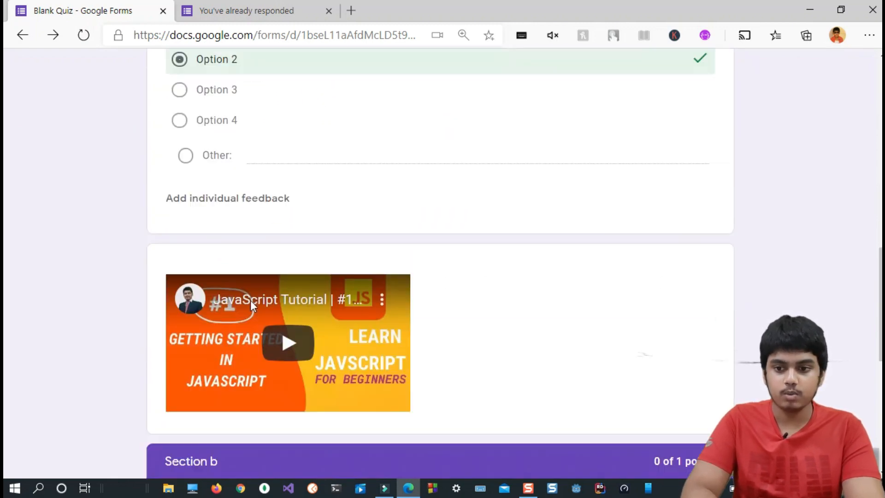
pyautogui.scroll(3, 253, 306)
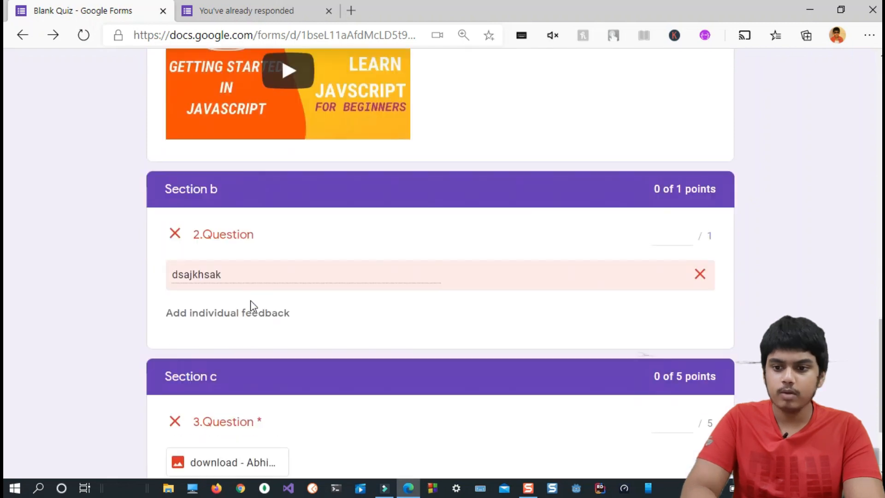
# Award 1 point for the answer to question 2 and view the image uploaded for question 3.
pyautogui.scroll(-2, 251, 306)
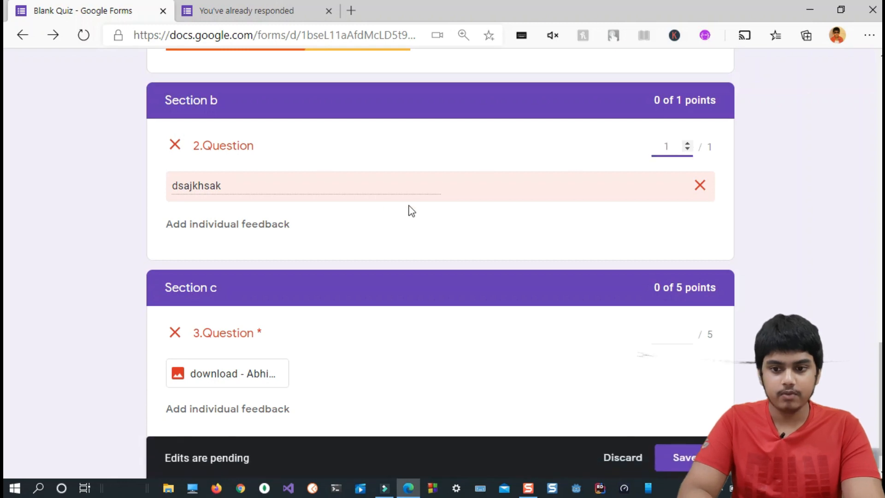
pyautogui.scroll(-1, 485, 366)
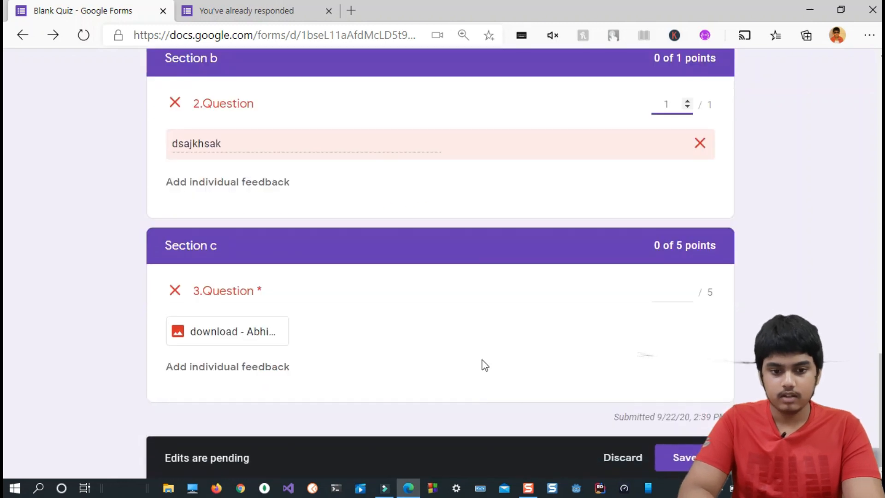
pyautogui.click(207, 333)
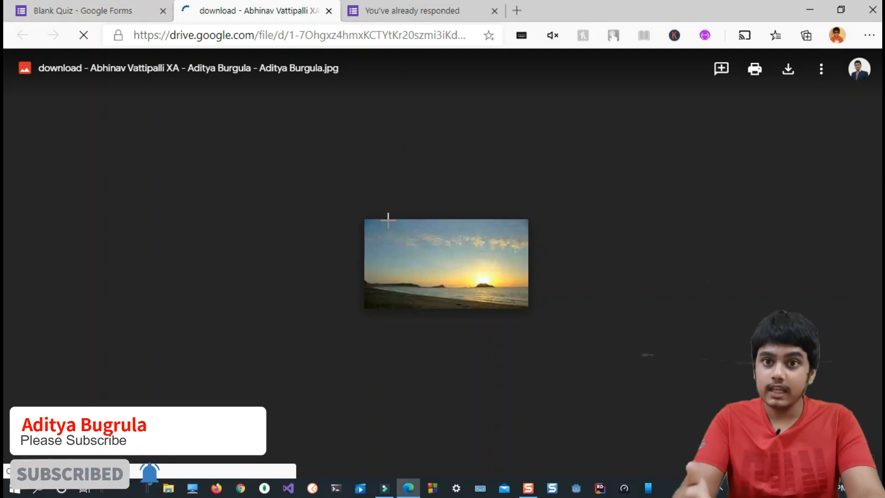
pyautogui.click(103, 10)
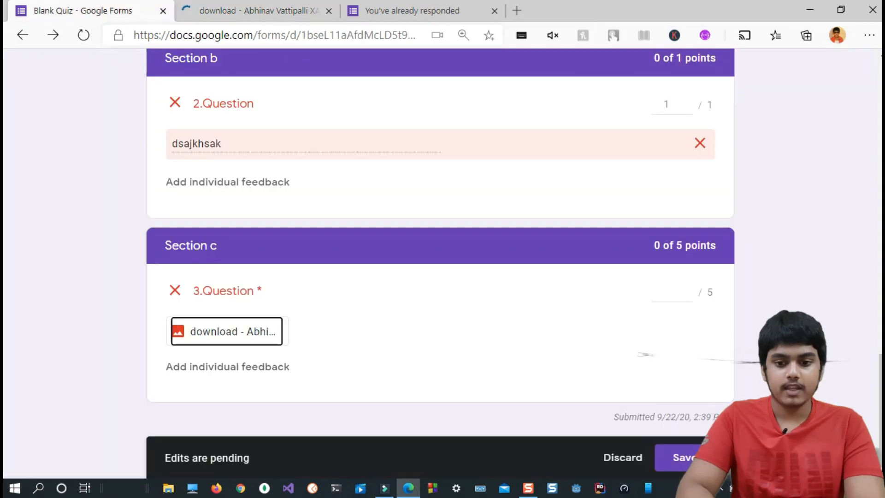
# Award 4.5 points for the answer to question 3 and save the grading edits.
pyautogui.click(662, 284)
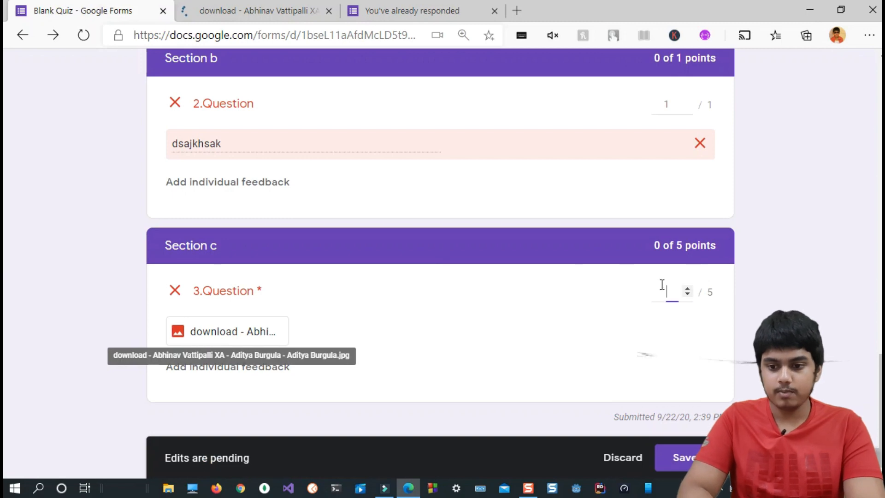
pyautogui.write('4.5')
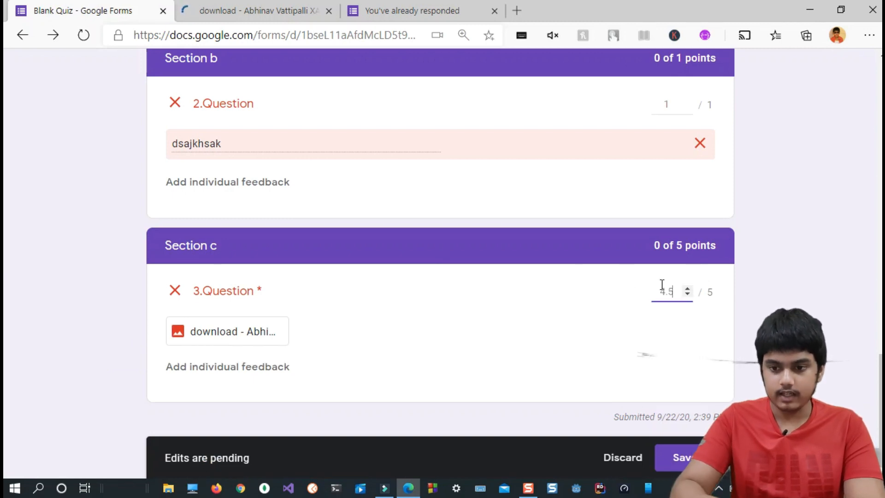
pyautogui.scroll(5, 689, 323)
pyautogui.scroll(-5, 689, 323)
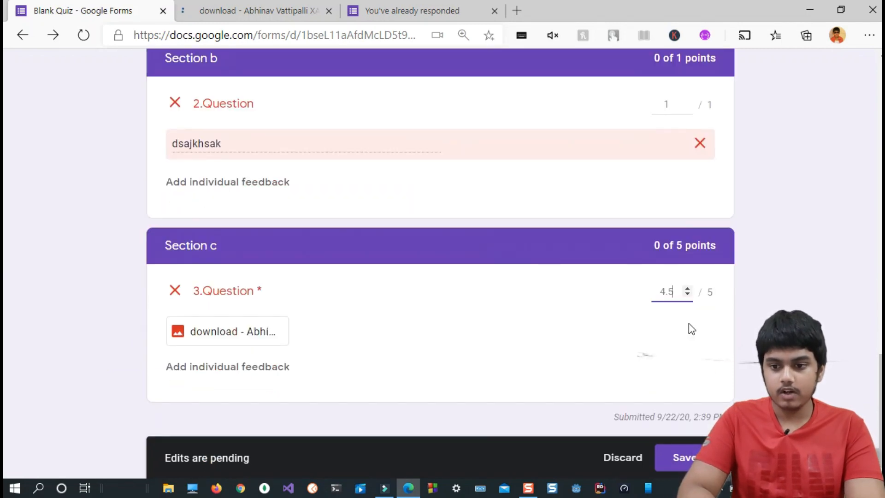
pyautogui.click(682, 458)
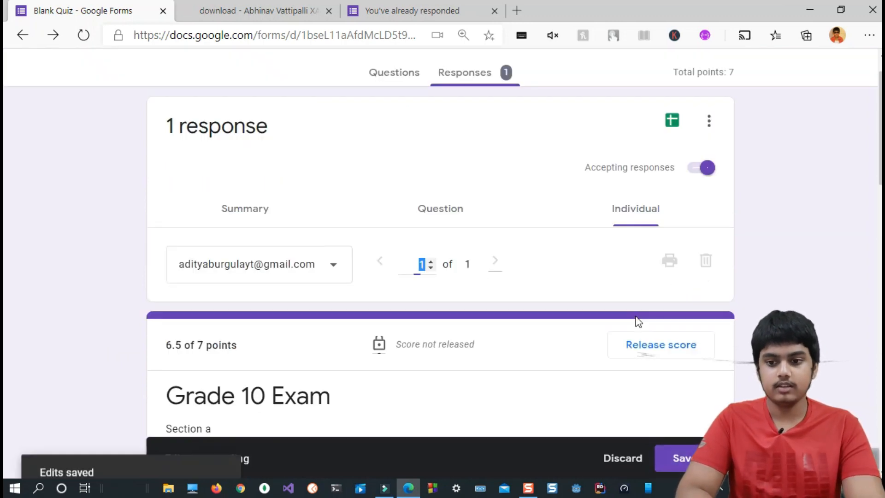
# Review the graded individual response, checking the total score and the points given for its answers.
pyautogui.scroll(1, 741, 281)
pyautogui.scroll(-4, 742, 281)
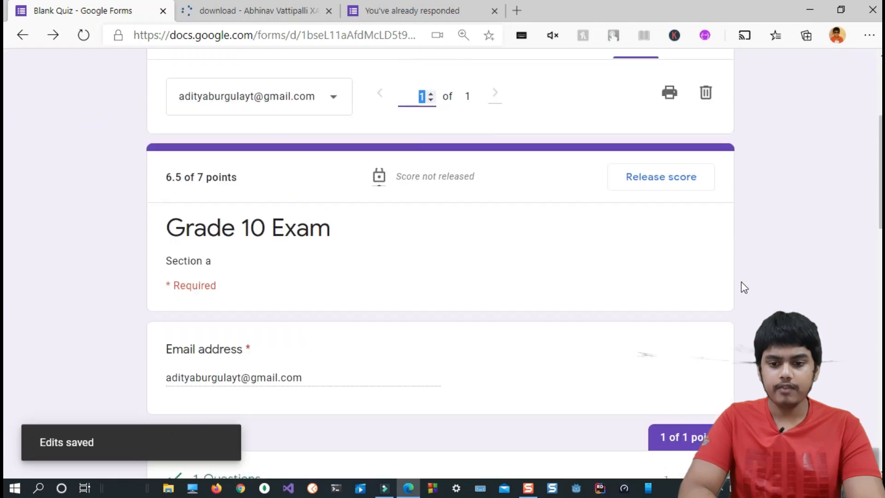
pyautogui.scroll(4, 742, 287)
pyautogui.scroll(-1, 742, 287)
pyautogui.scroll(-8, 742, 287)
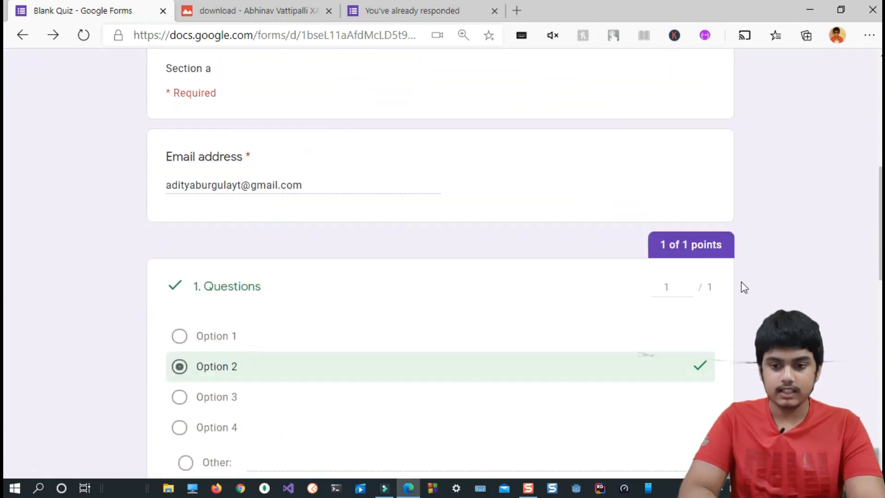
pyautogui.scroll(-6, 742, 287)
pyautogui.scroll(15, 741, 287)
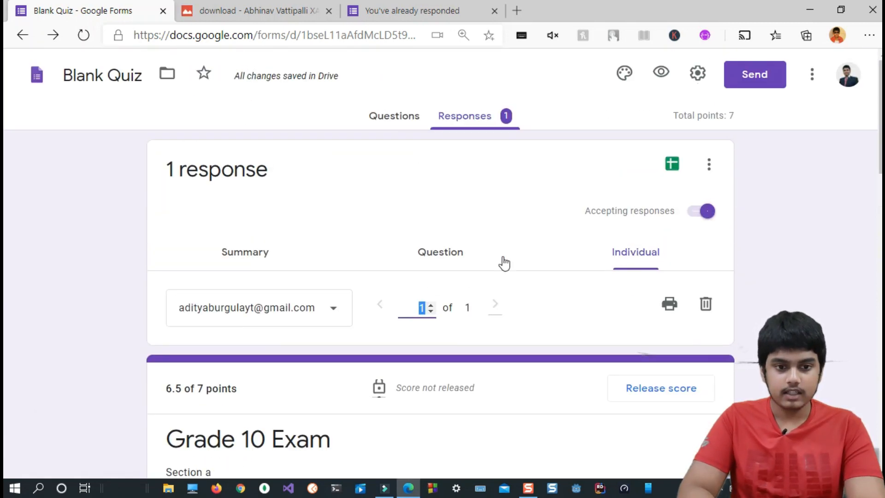
# Create a new spreadsheet named Blank Quiz (Responses) as the destination for the quiz responses.
pyautogui.scroll(-3, 444, 192)
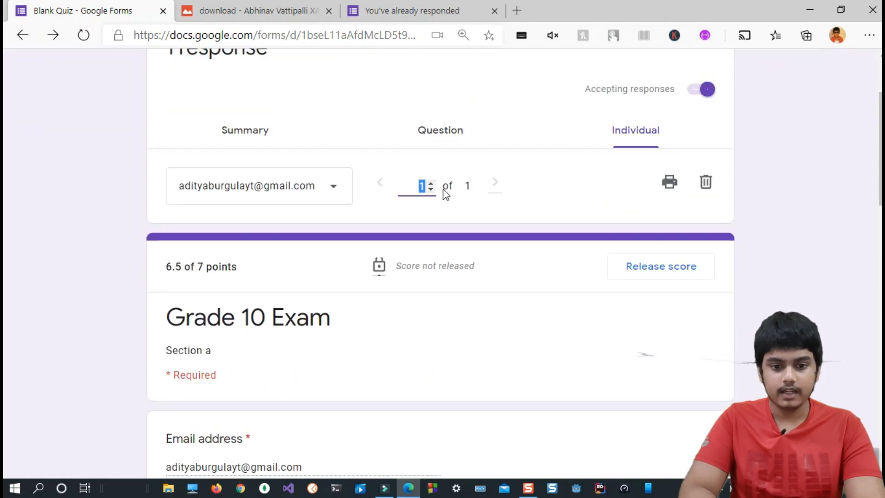
pyautogui.scroll(-1, 444, 189)
pyautogui.moveTo(167, 227)
pyautogui.mouseDown()
pyautogui.moveTo(186, 226)
pyautogui.moveTo(167, 225)
pyautogui.mouseUp()
pyautogui.click(360, 194)
pyautogui.scroll(4, 363, 192)
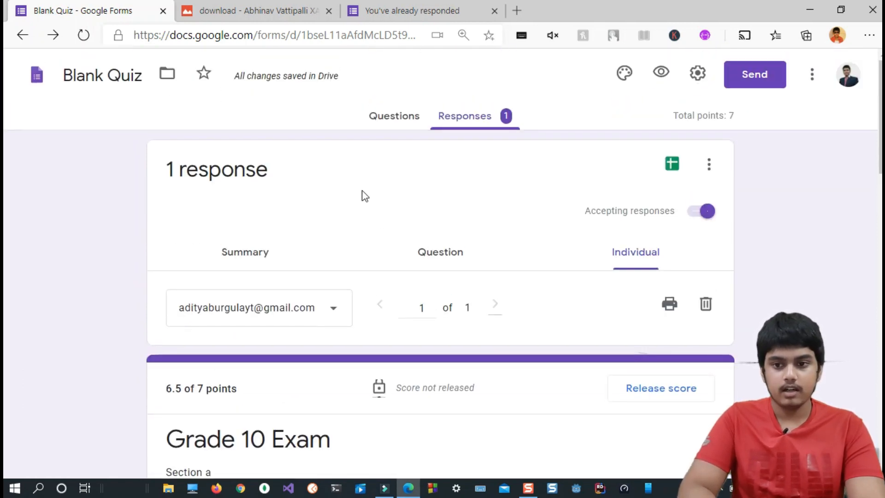
pyautogui.click(674, 164)
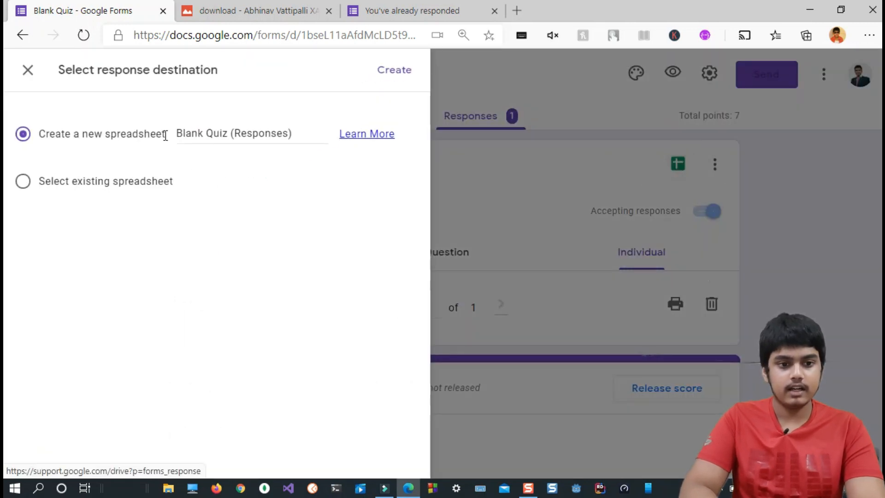
pyautogui.click(394, 70)
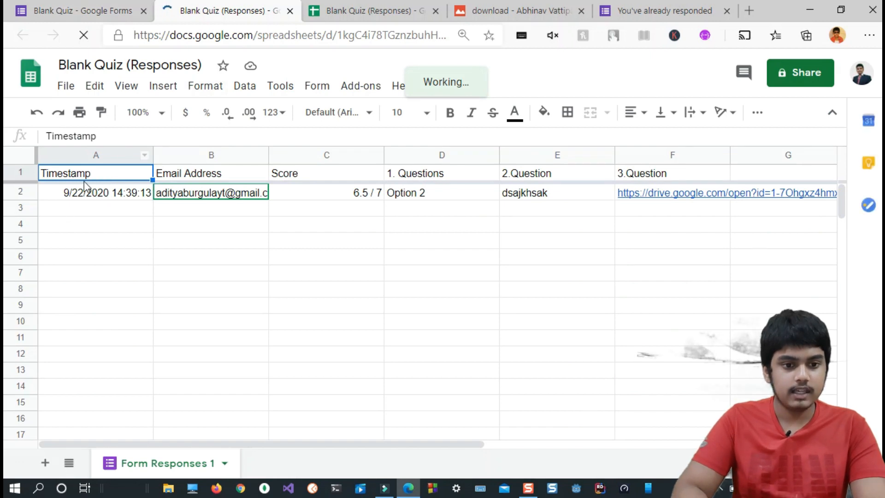
# Examine the response spreadsheet's timestamp, email address, score and question columns, including the file link for question 3.
pyautogui.click(72, 195)
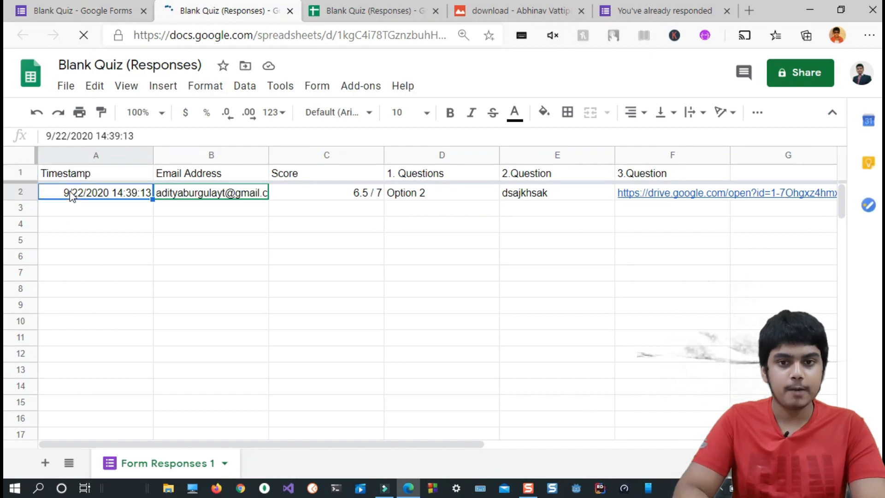
pyautogui.click(199, 192)
pyautogui.click(319, 194)
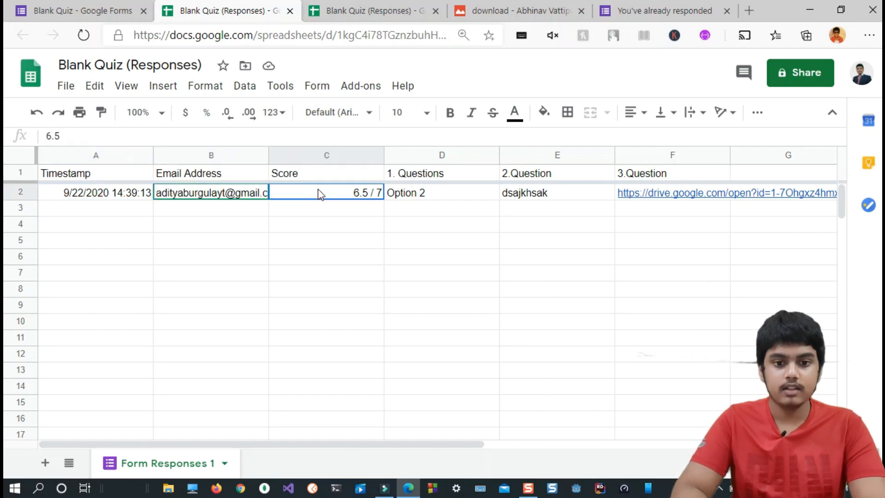
pyautogui.click(420, 183)
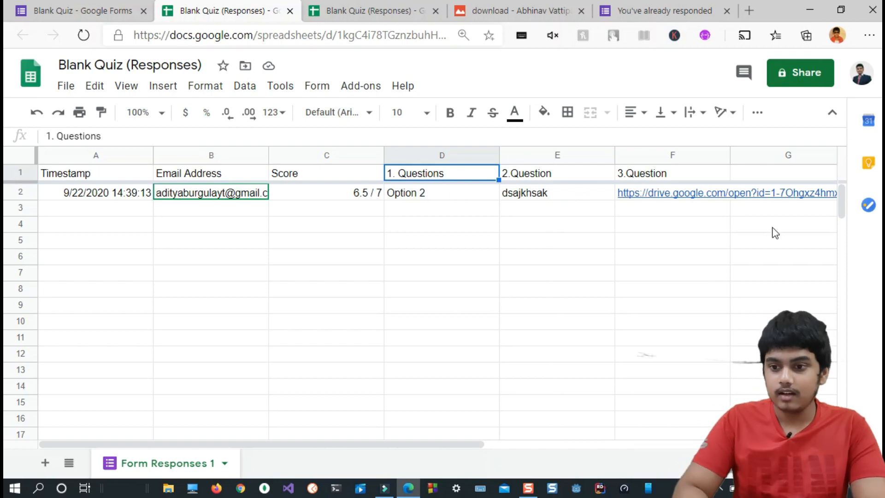
pyautogui.moveTo(447, 450); pyautogui.dragTo(621, 449)
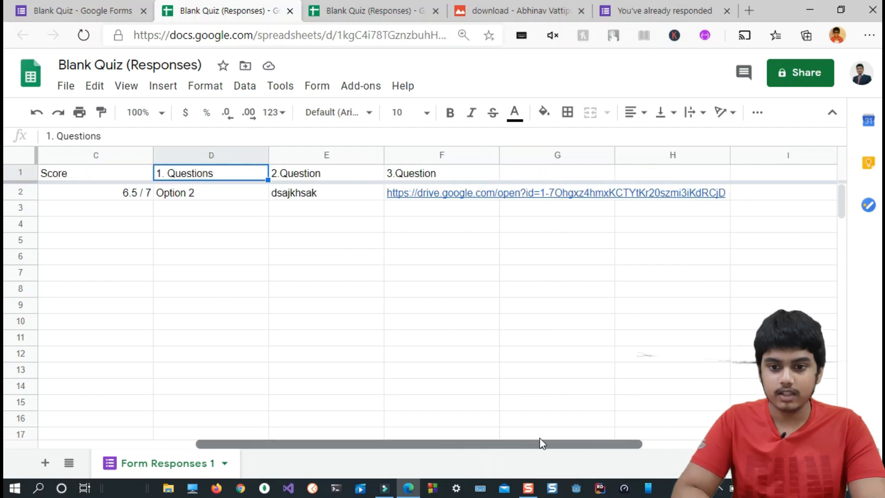
pyautogui.moveTo(542, 443); pyautogui.dragTo(342, 464)
pyautogui.click(310, 275)
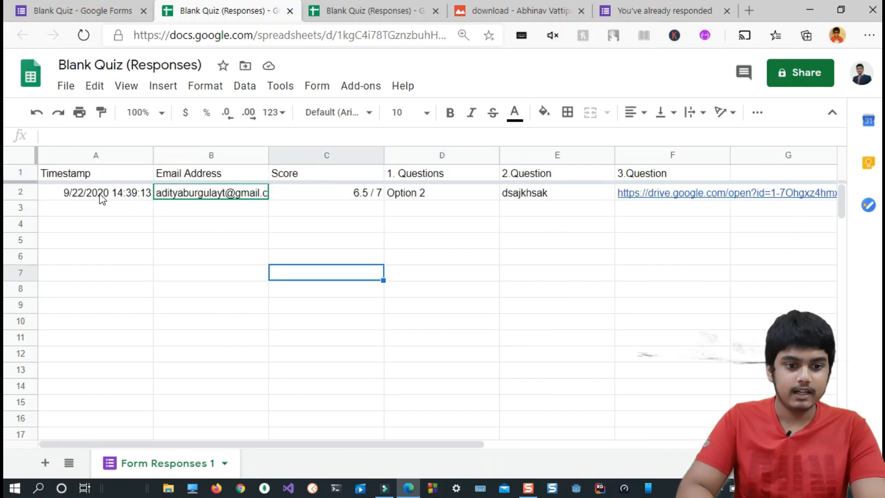
pyautogui.click(192, 174)
# Check the quiz's general settings for email collection and inspect the respondent's email address in the response spreadsheet.
pyautogui.click(78, 10)
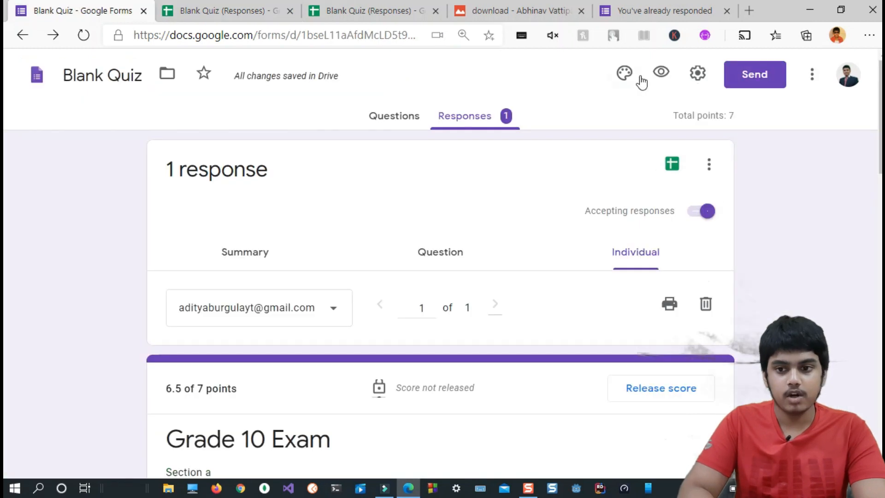
pyautogui.click(695, 76)
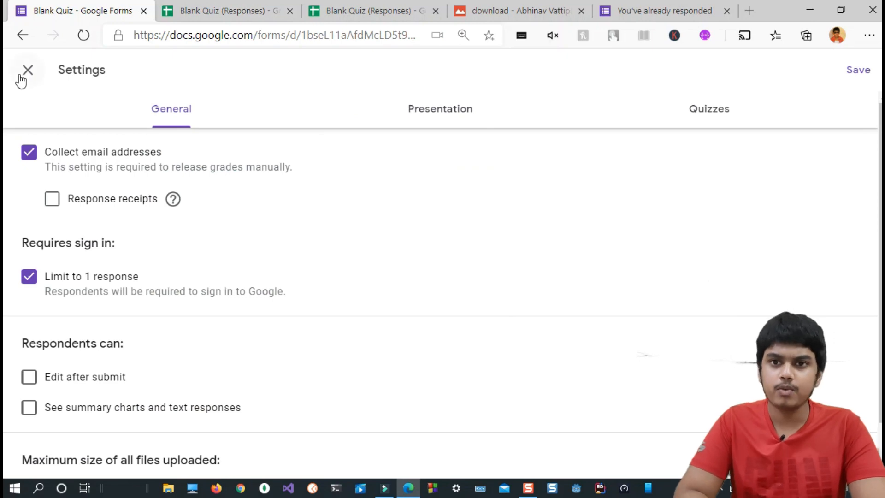
pyautogui.click(369, 11)
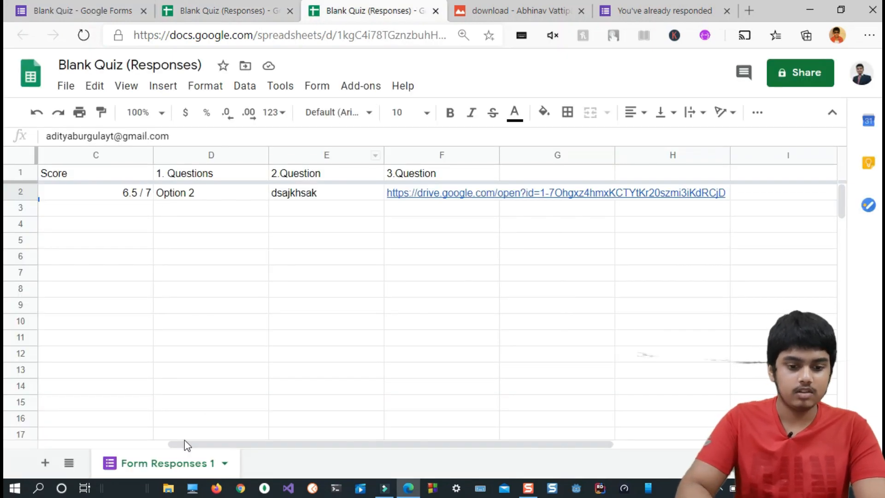
pyautogui.moveTo(193, 445); pyautogui.dragTo(89, 447)
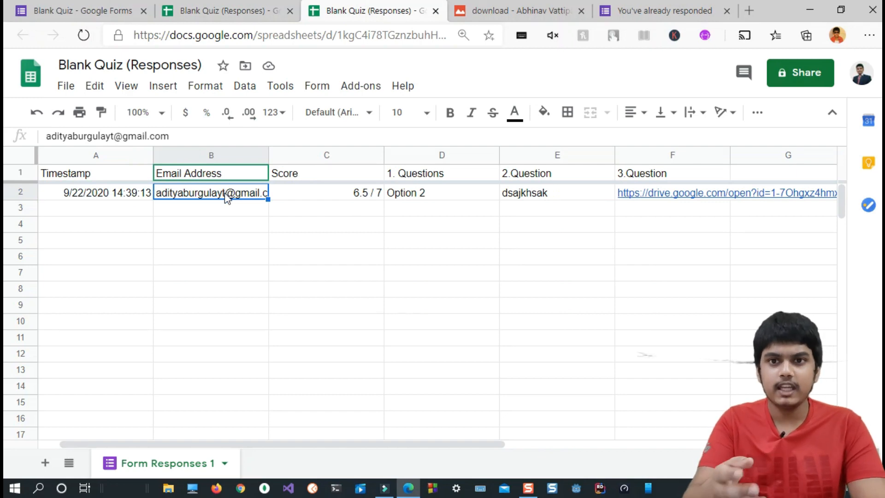
pyautogui.doubleClick(199, 197)
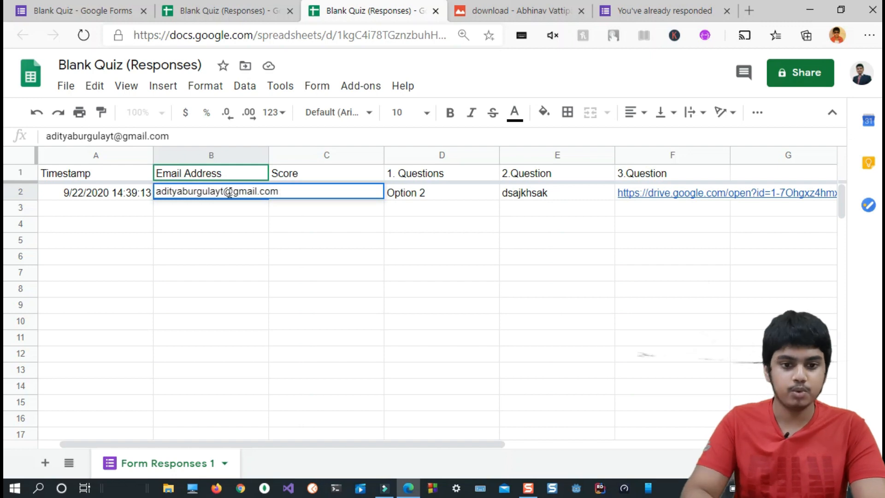
pyautogui.click(257, 230)
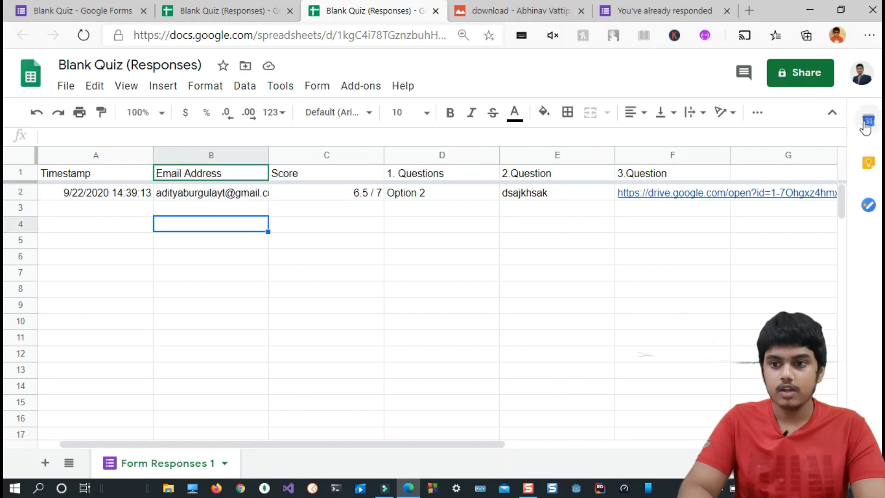
pyautogui.click(786, 74)
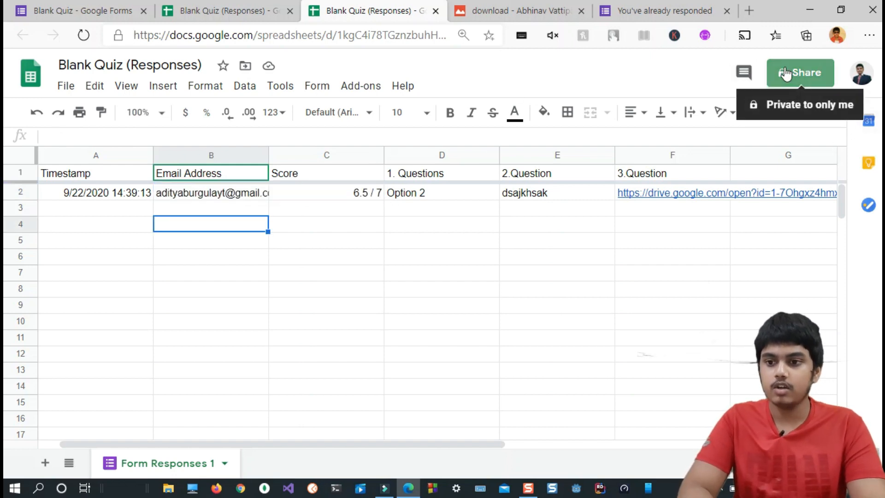
pyautogui.click(621, 209)
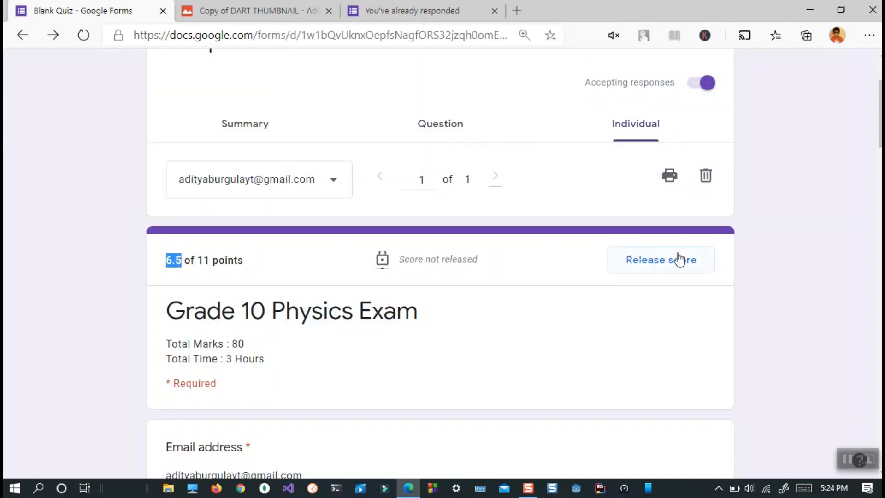
# Release the Grade 10 Physics Exam score to all respondents by email and open the score notification in Gmail.
pyautogui.click(663, 273)
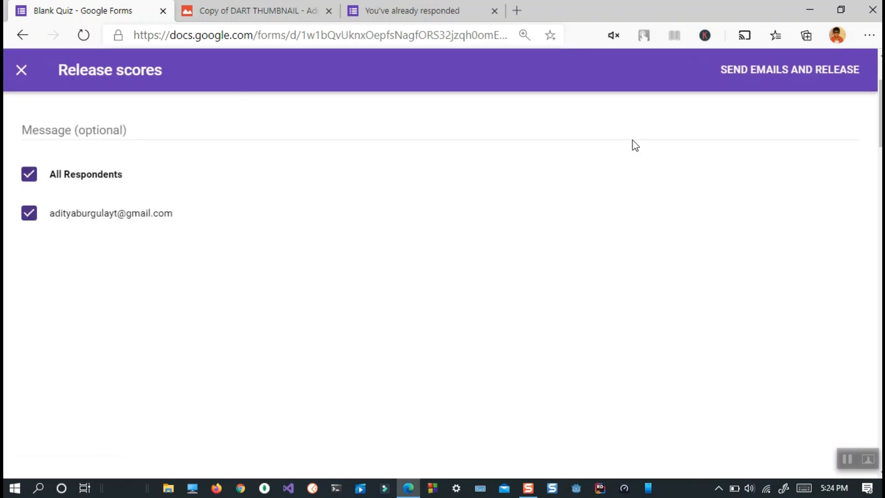
pyautogui.click(805, 71)
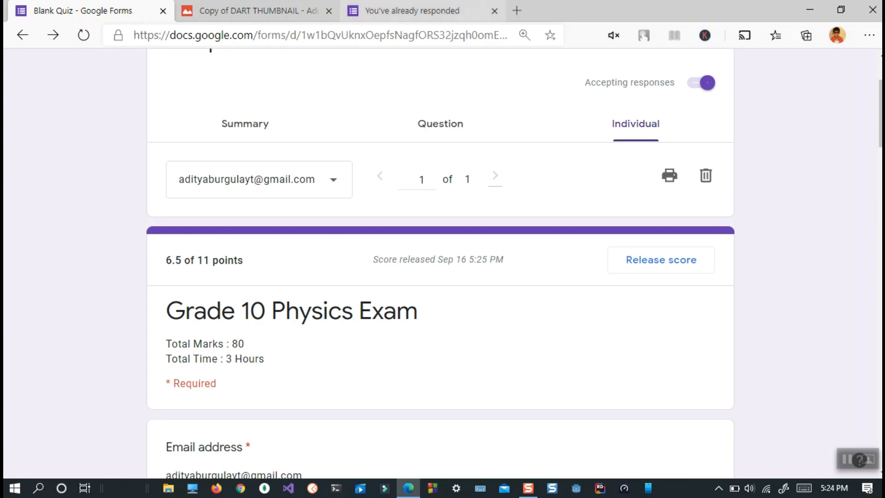
pyautogui.click(480, 12)
pyautogui.click(517, 11)
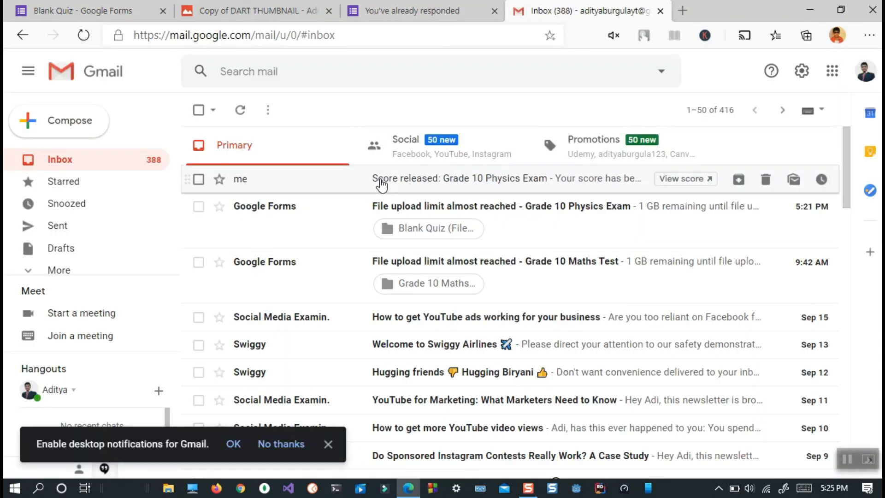
pyautogui.click(380, 184)
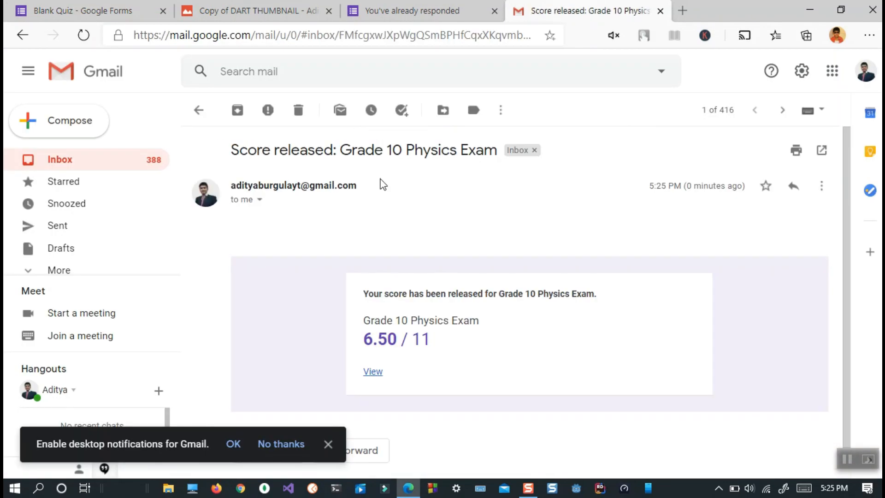
# View the released Grade 10 Physics Exam result from the email, checking the score, marked answers, correct answers and feedback.
pyautogui.moveTo(365, 340); pyautogui.dragTo(420, 340)
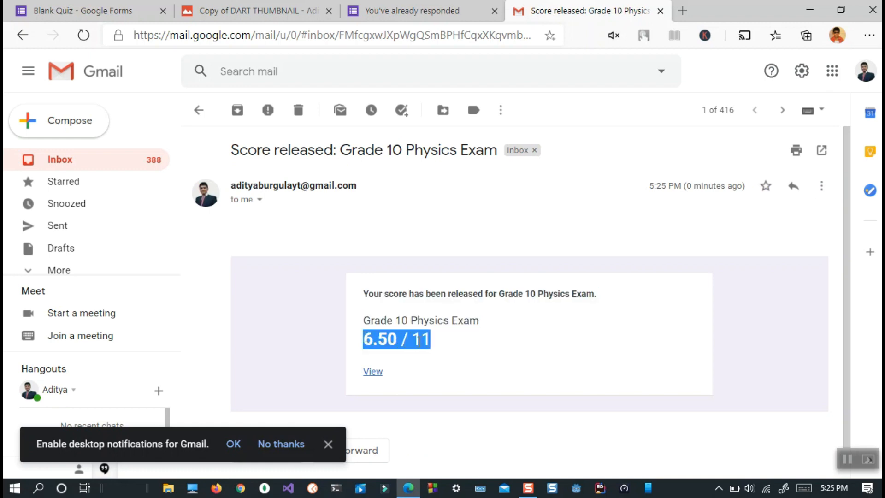
pyautogui.click(376, 374)
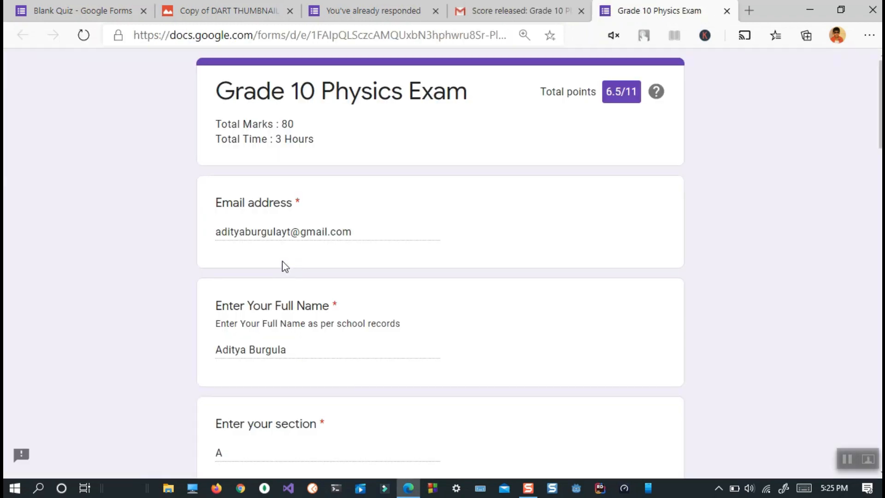
pyautogui.scroll(-8, 282, 261)
pyautogui.scroll(8, 282, 262)
pyautogui.scroll(-10, 540, 165)
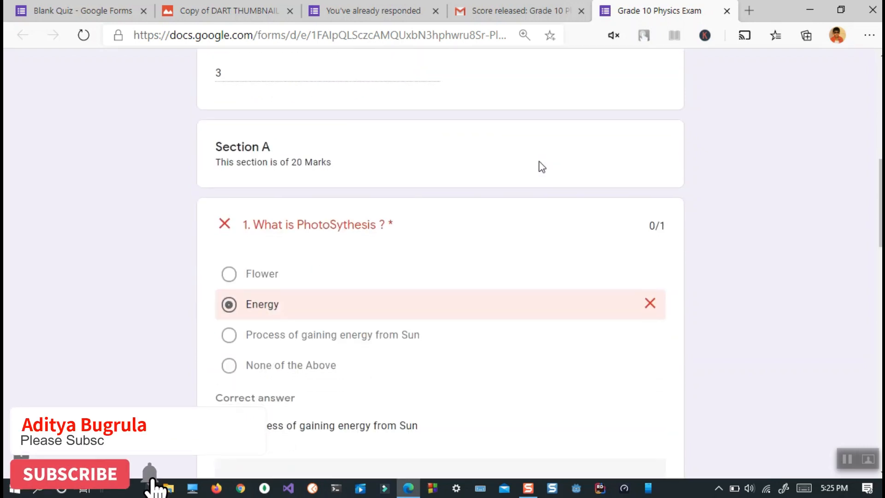
pyautogui.scroll(-4, 298, 271)
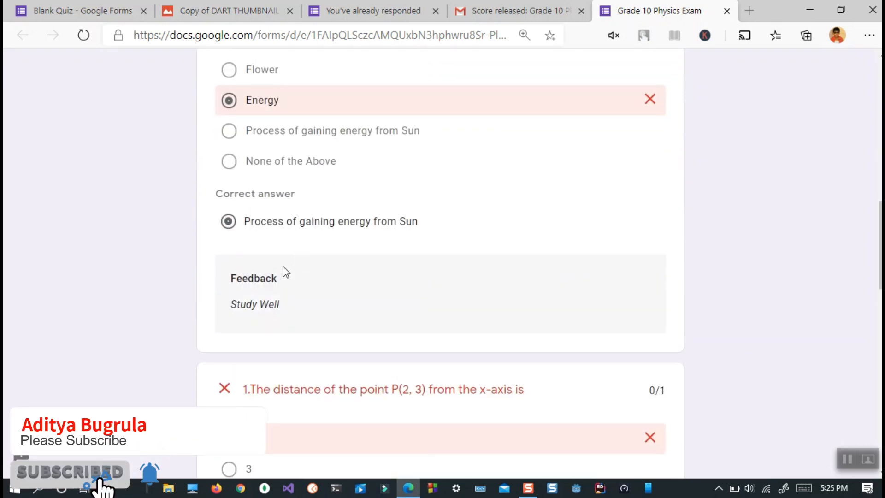
pyautogui.scroll(-1, 235, 307)
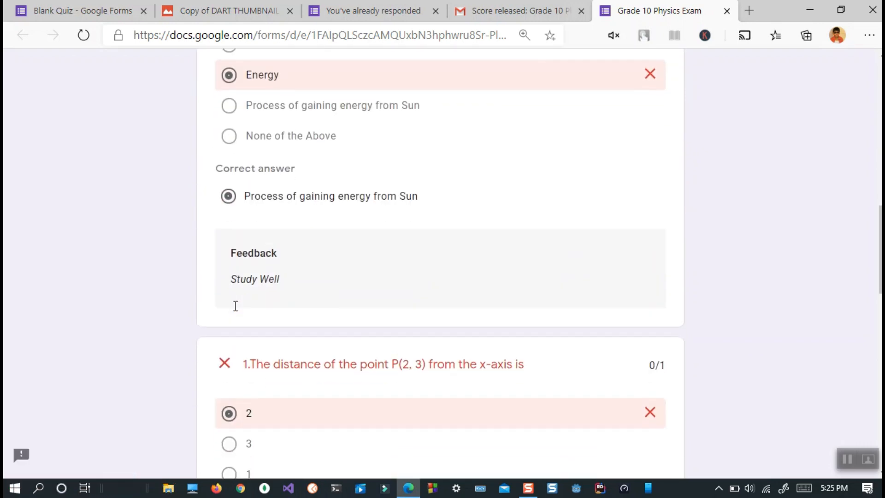
pyautogui.scroll(2, 235, 306)
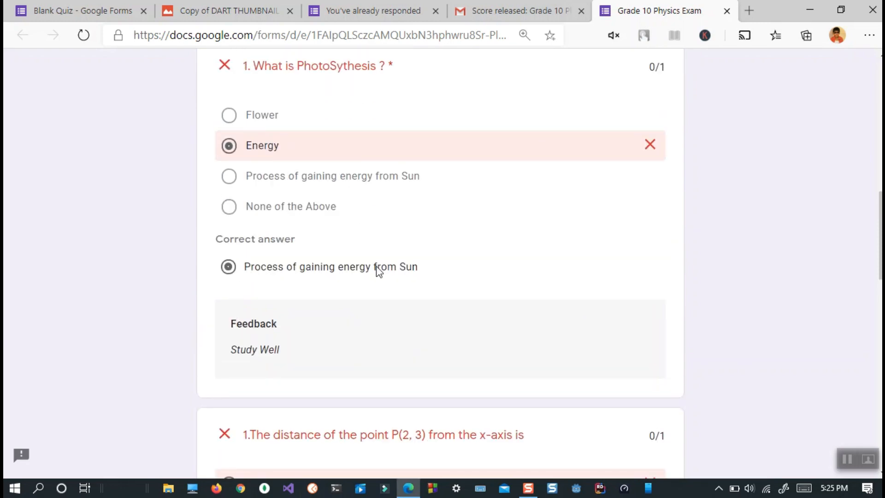
pyautogui.scroll(-20, 323, 291)
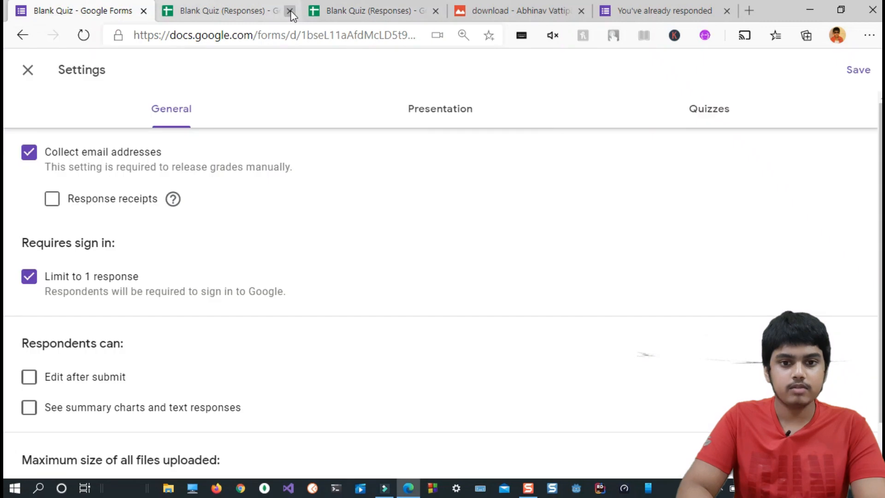
# Close the response spreadsheets and the form settings without saving, and switch to the quiz's questions.
pyautogui.click(290, 11)
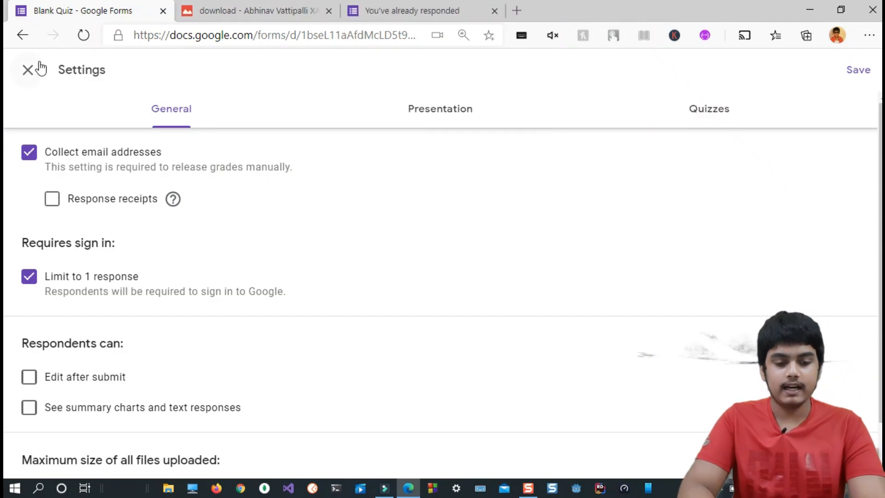
pyautogui.click(36, 68)
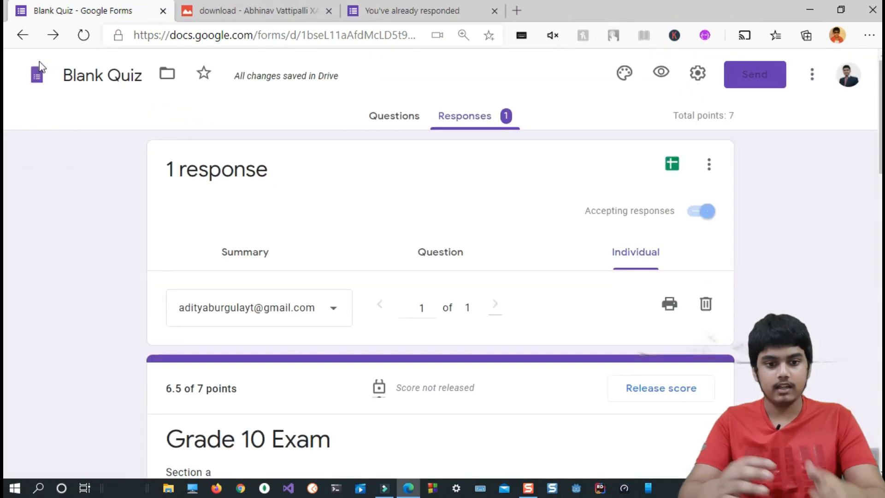
pyautogui.click(397, 123)
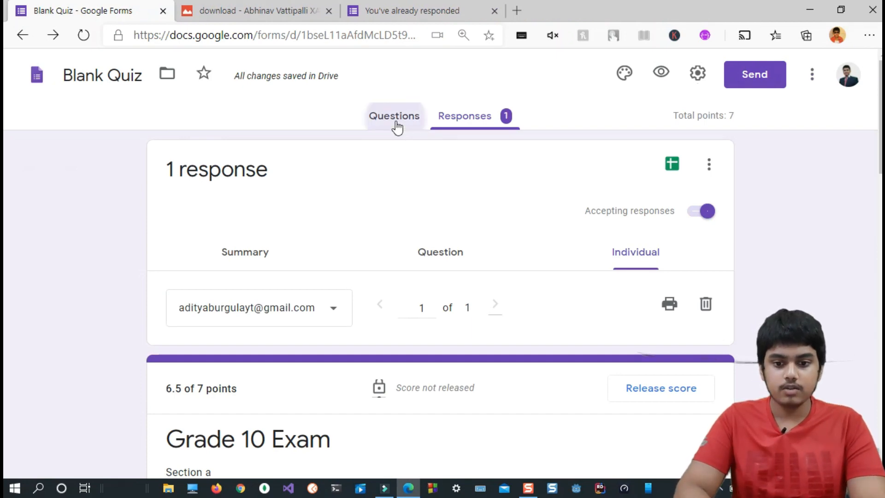